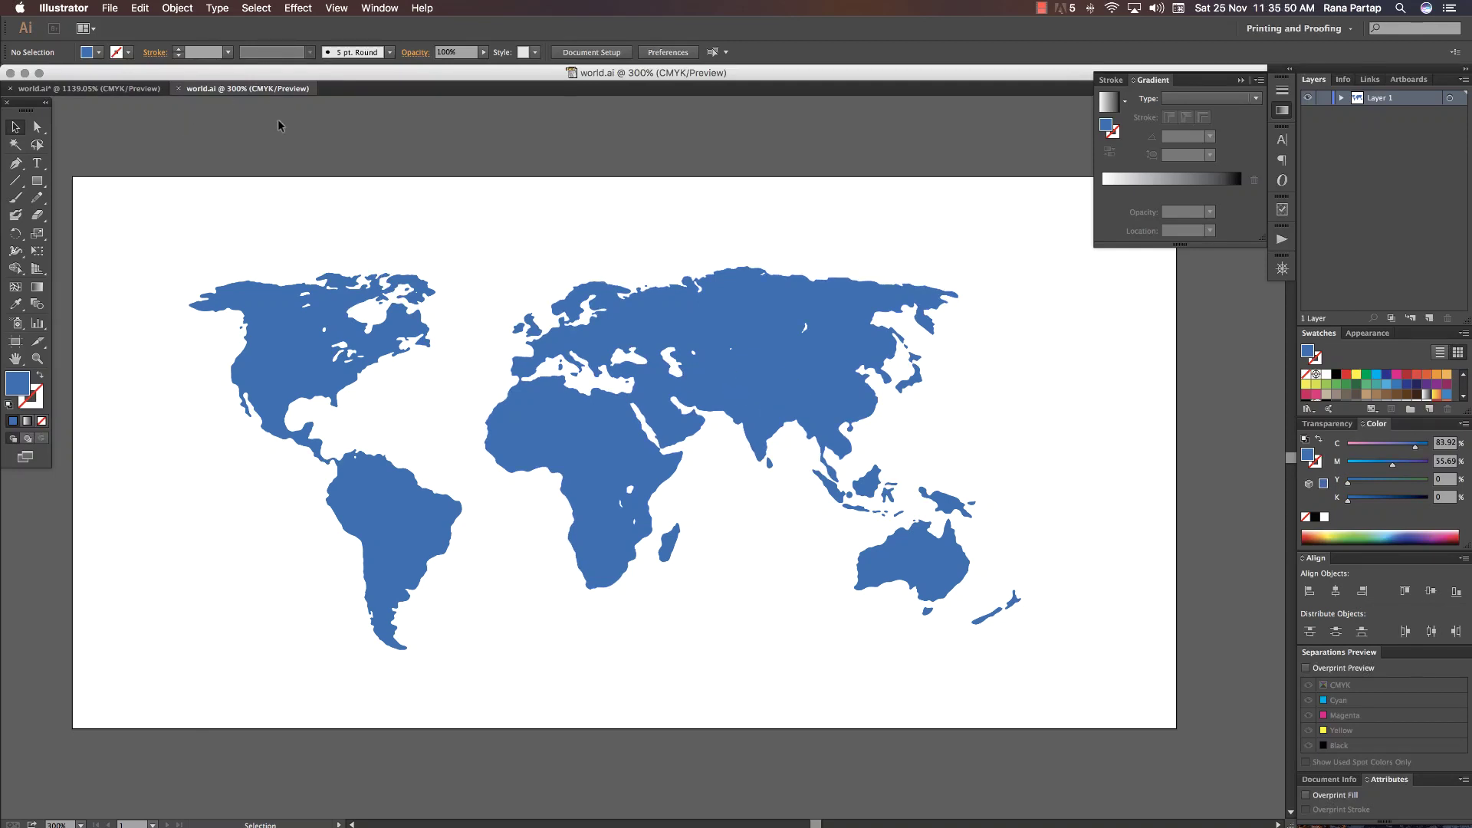
In Illustrator, save the map as world.ai in Illustrator 8 format
click(110, 10)
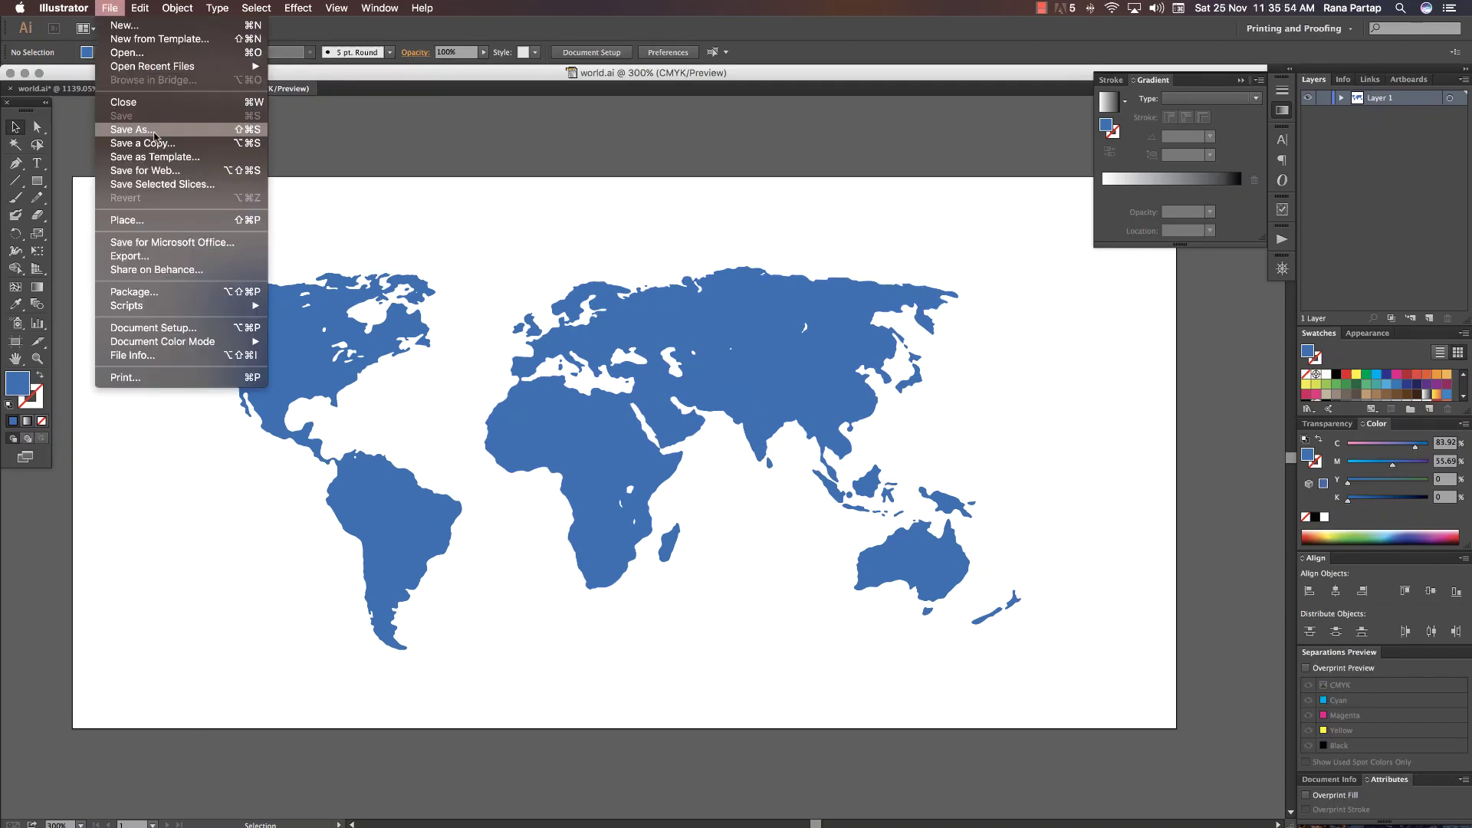
click(154, 131)
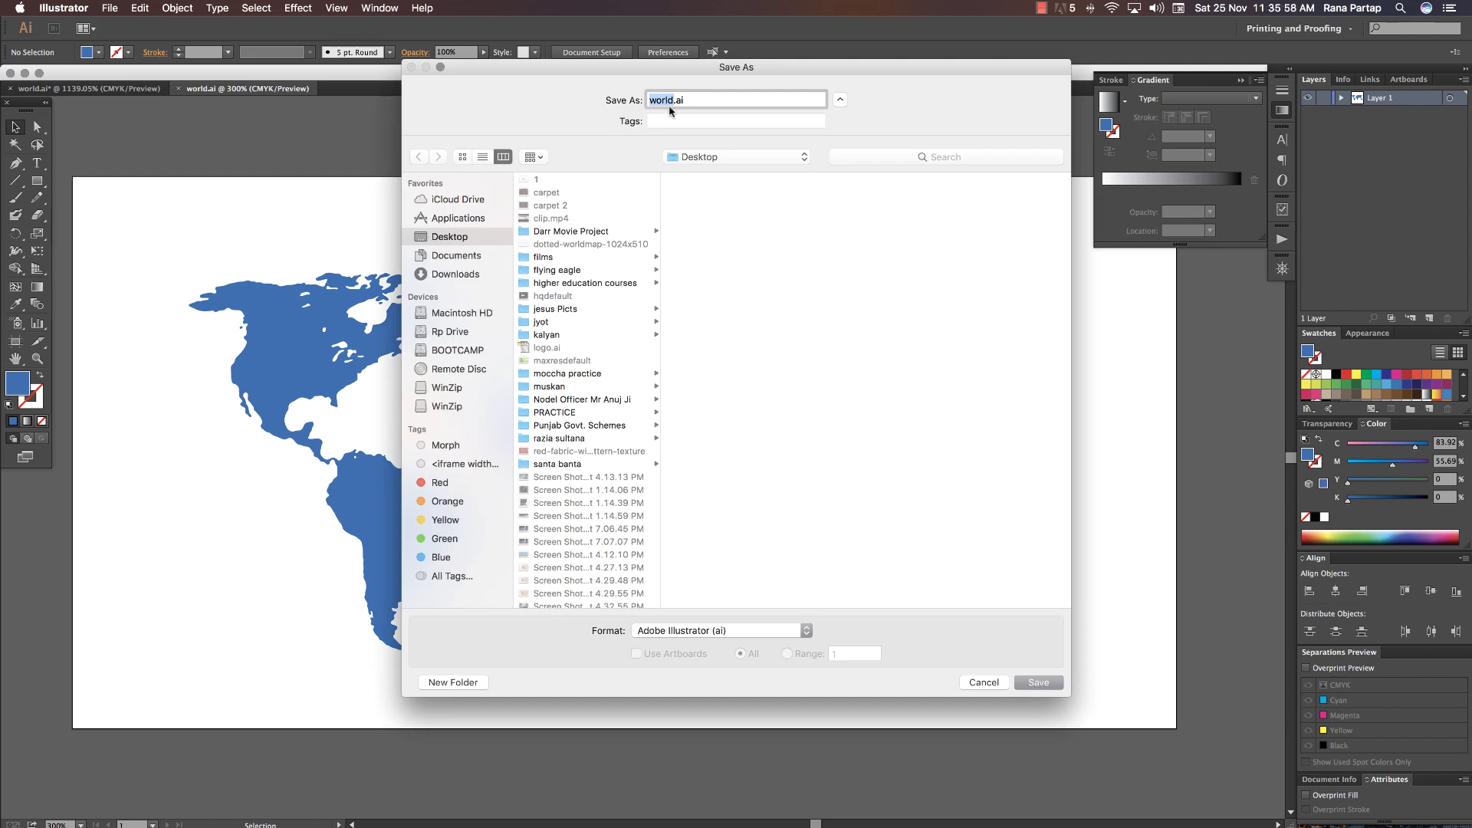
click(1012, 683)
click(724, 251)
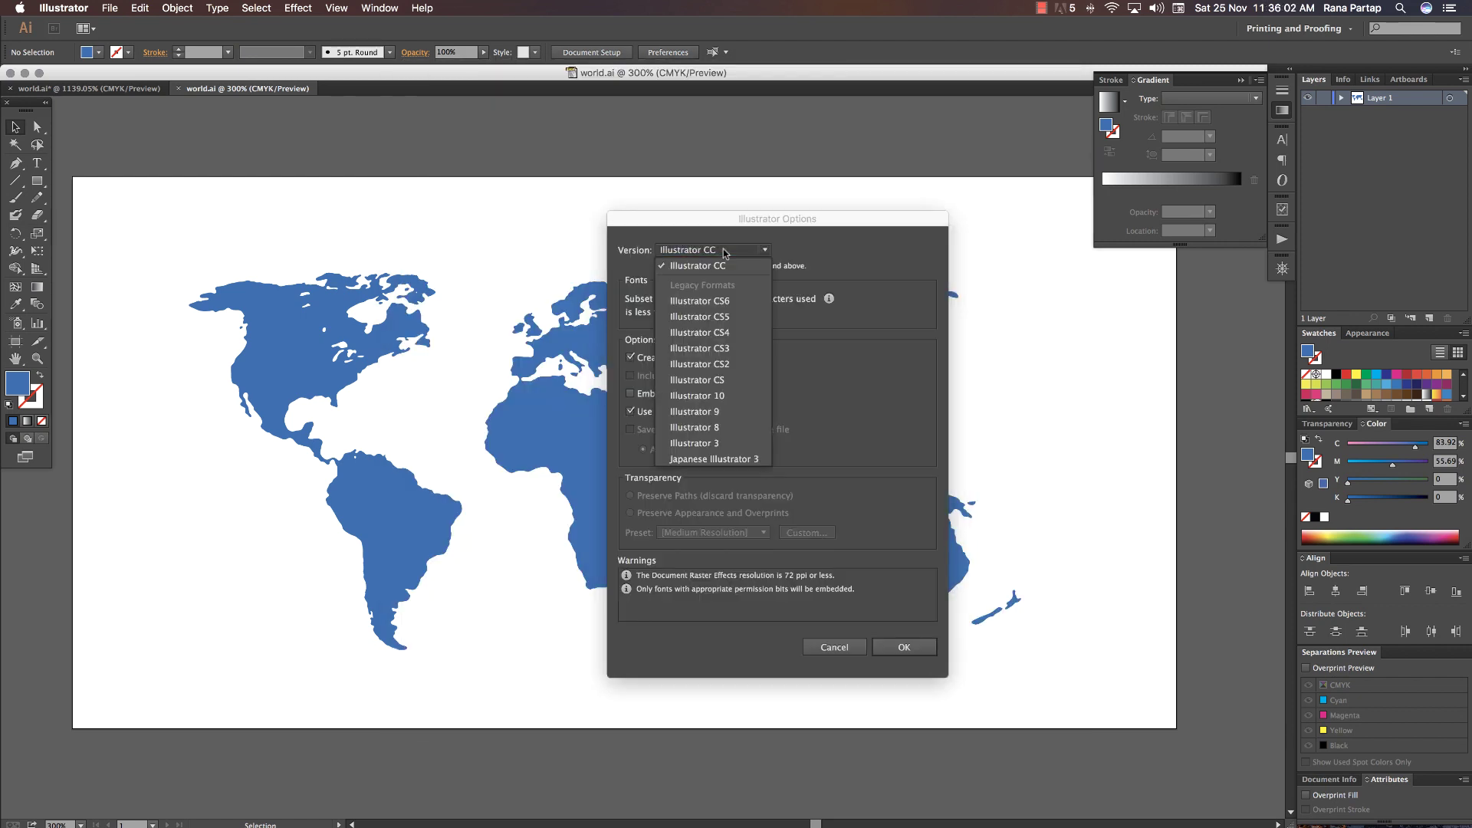
click(720, 429)
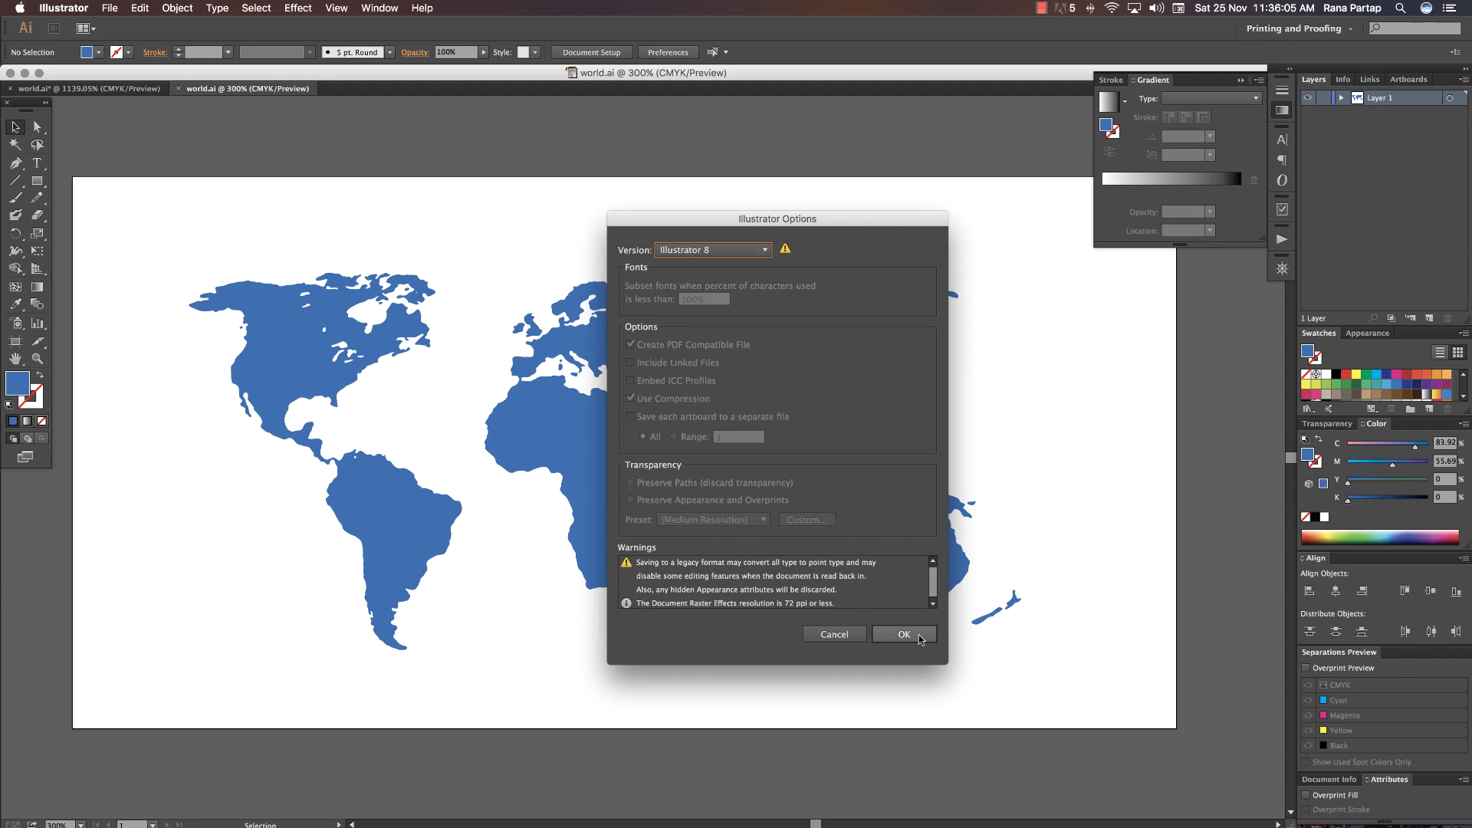
click(904, 635)
click(1054, 555)
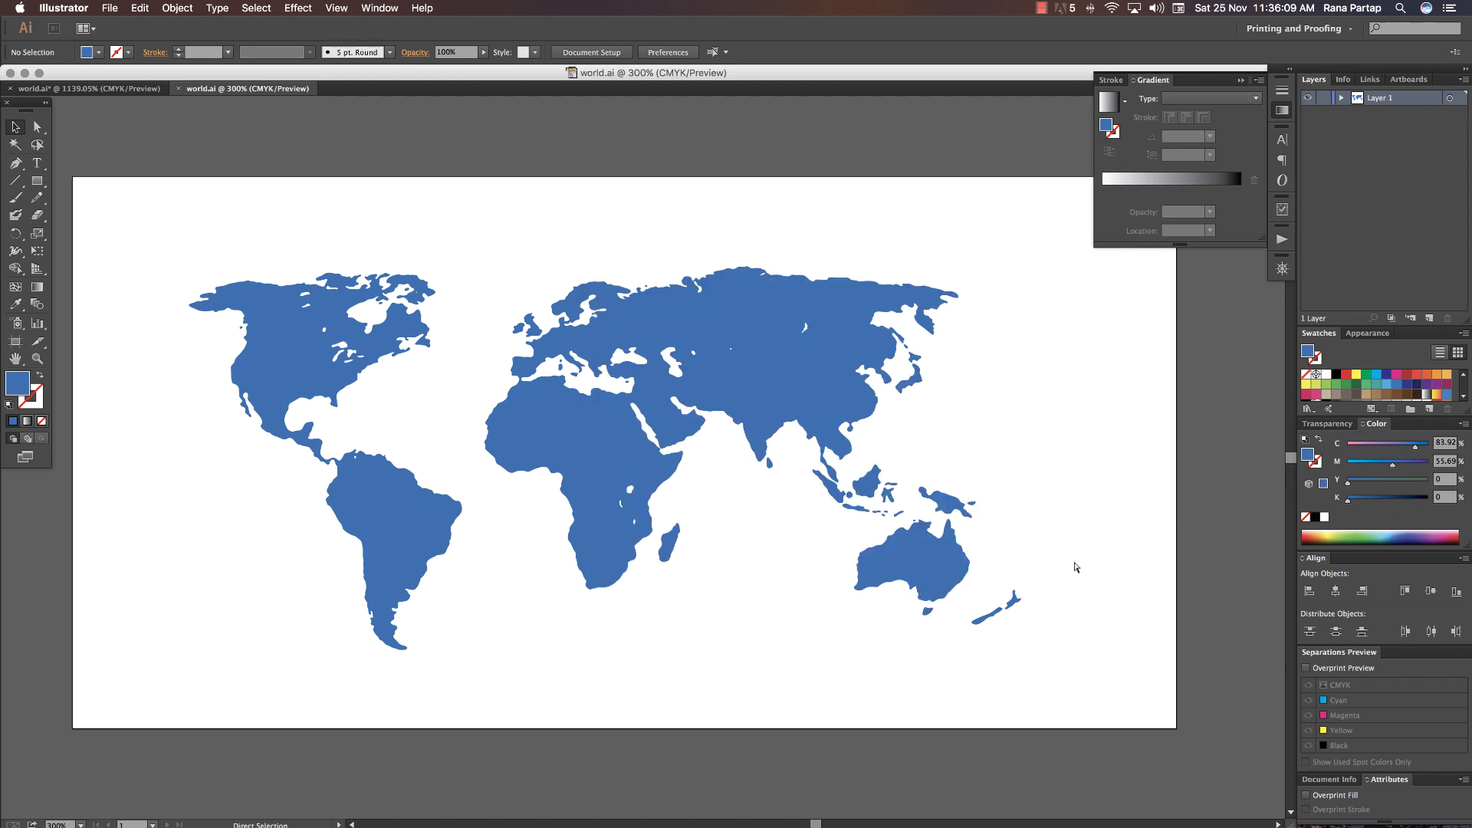
In CINEMA 4D, merge world.ai from the Desktop into the scene
key(super+Tab)
click(13, 39)
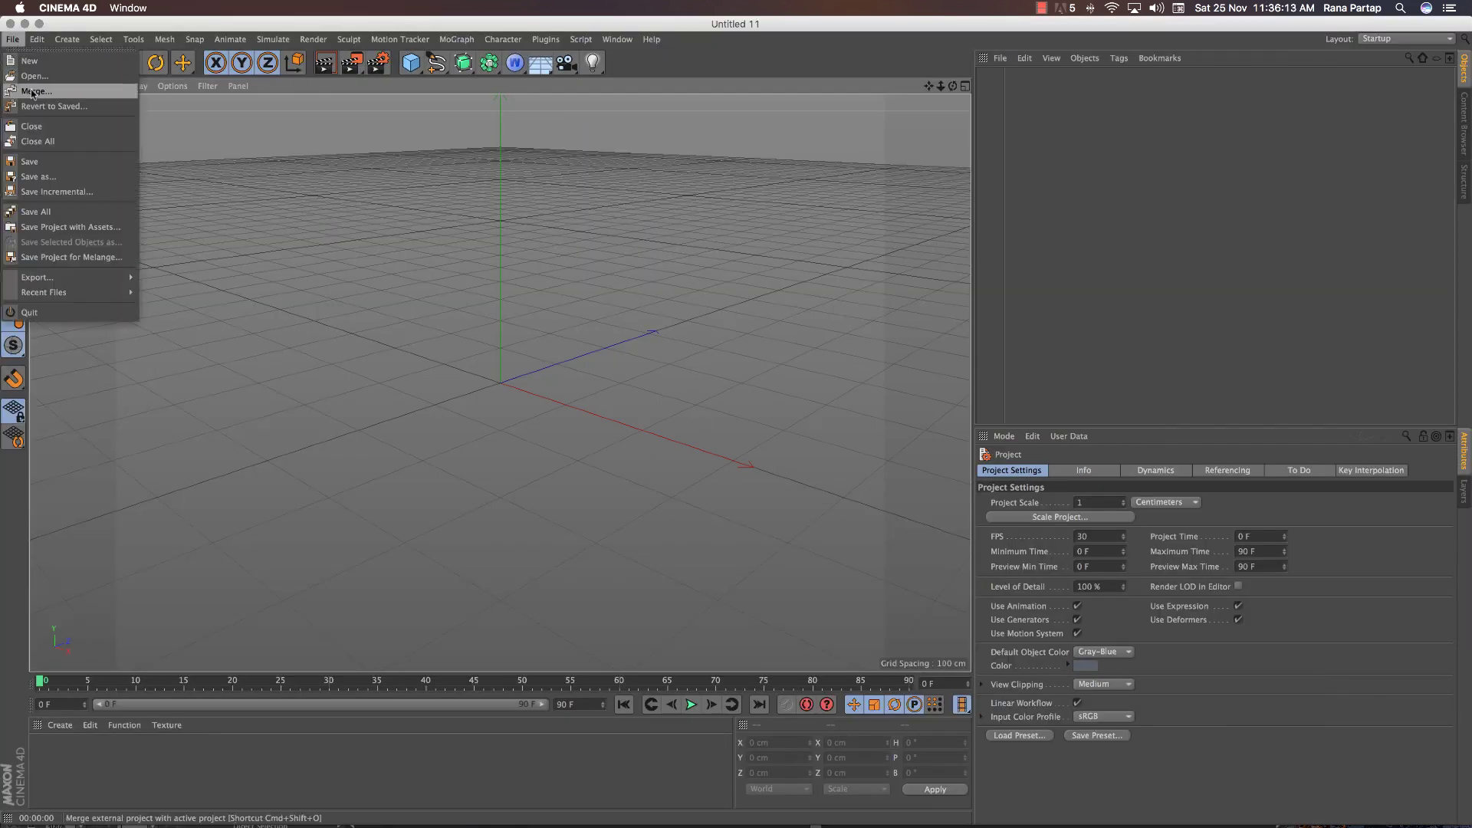
click(31, 93)
click(354, 224)
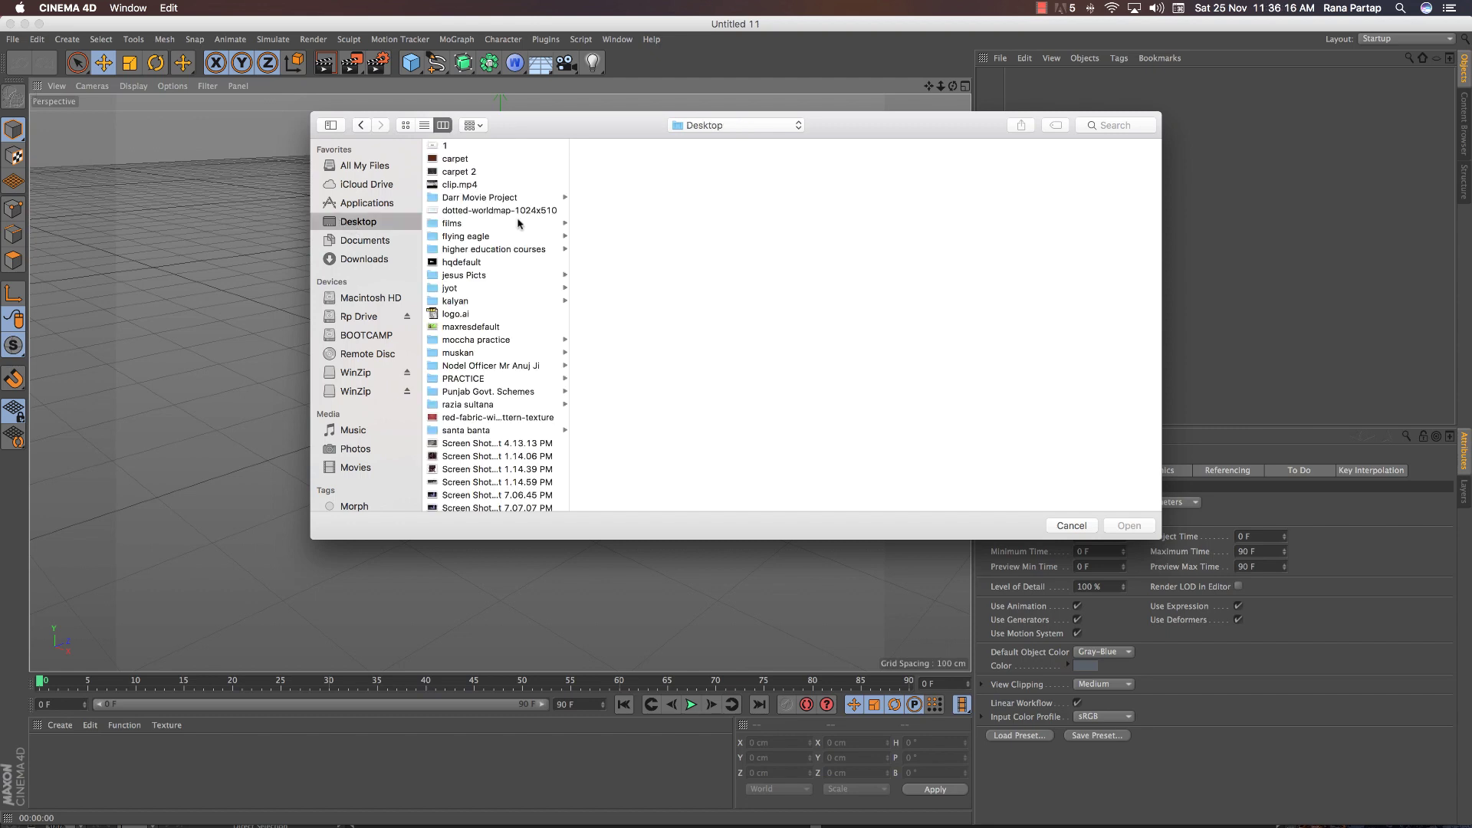
scroll(514, 213, down, 15)
click(458, 492)
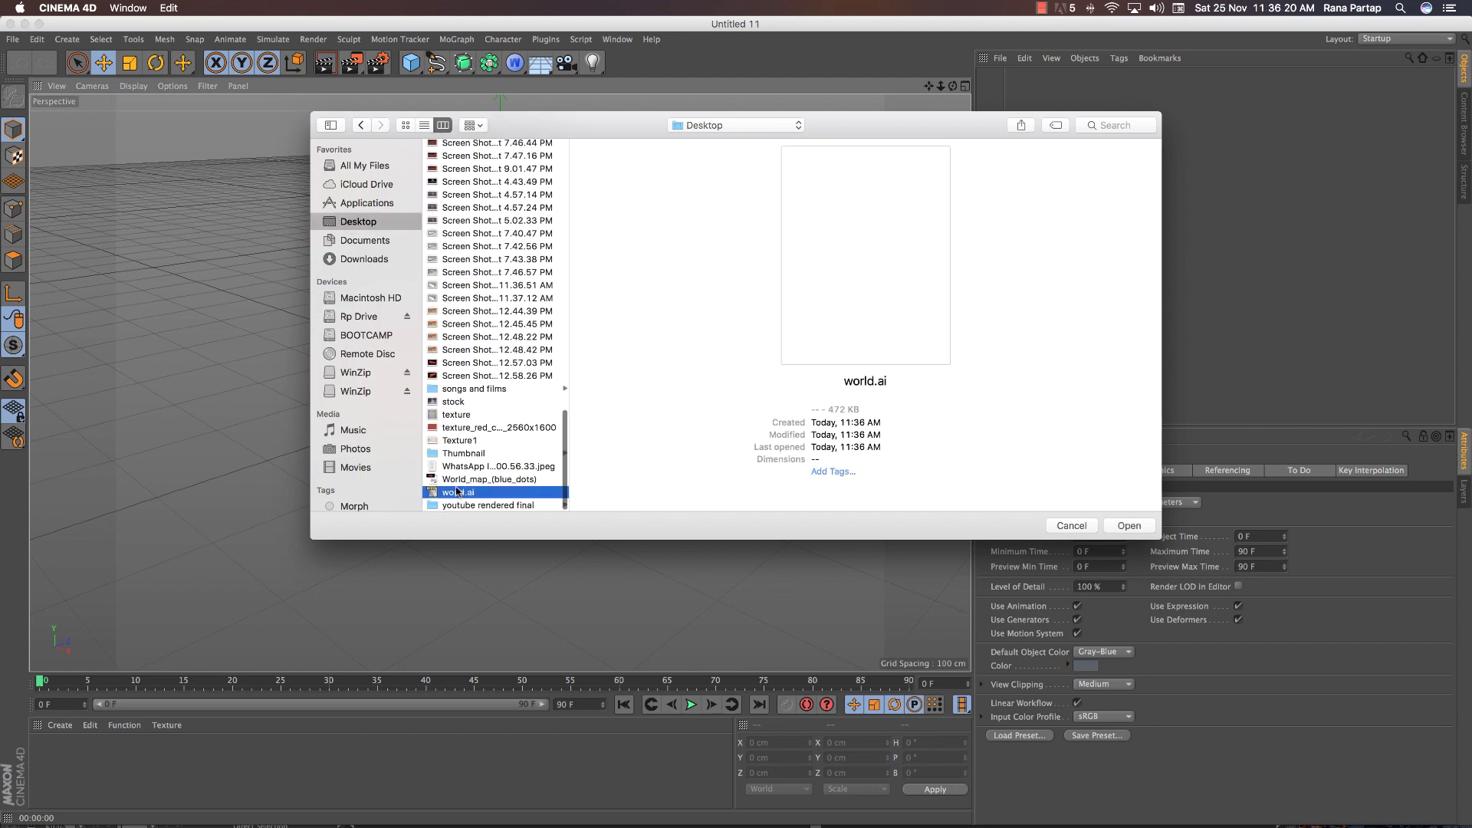
click(1129, 527)
Accept the import settings and move the world group to X 2.65 cm, Y 125.683 cm
click(1158, 682)
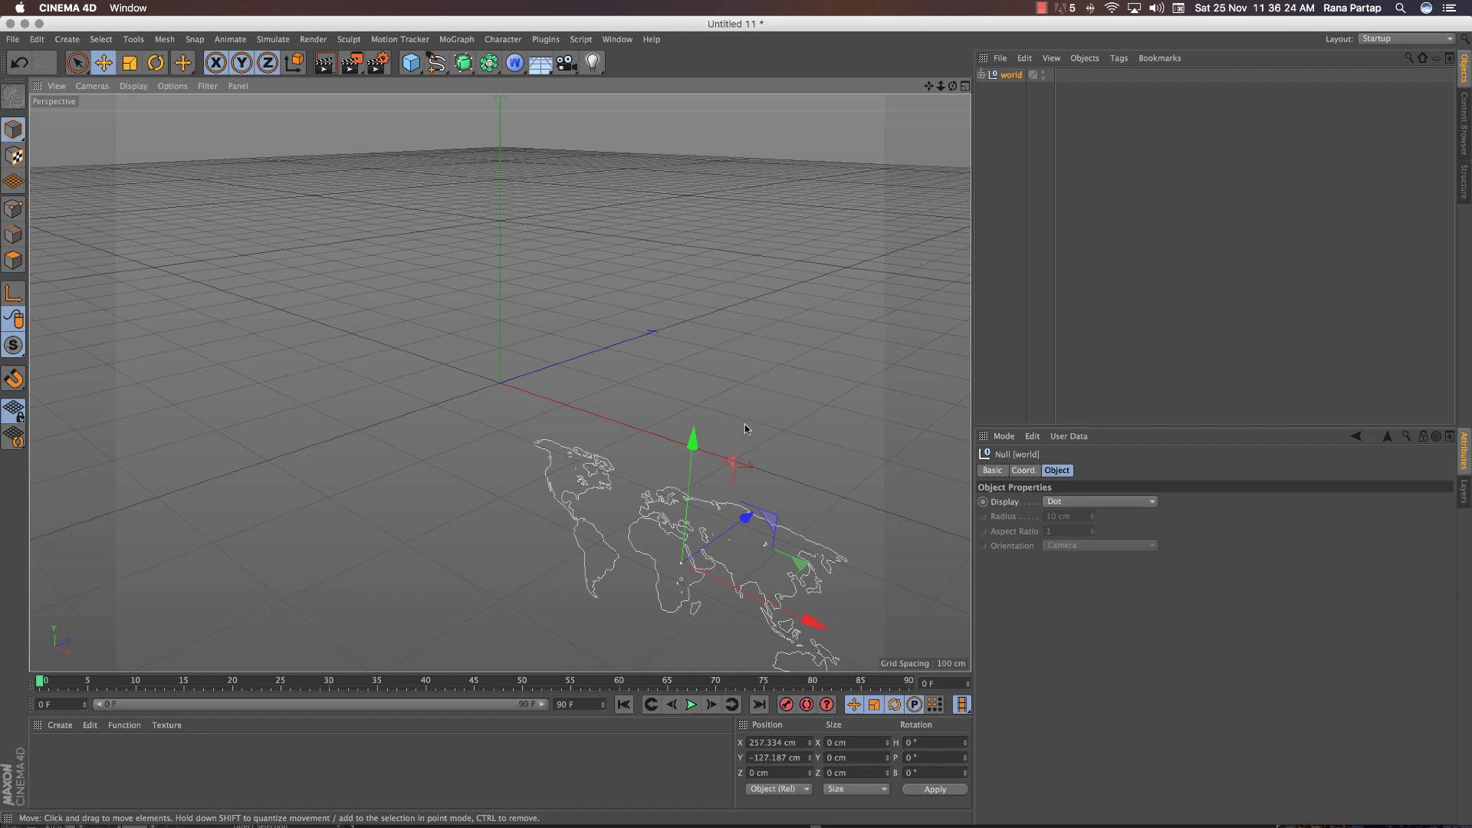
drag(693, 445, 759, 246)
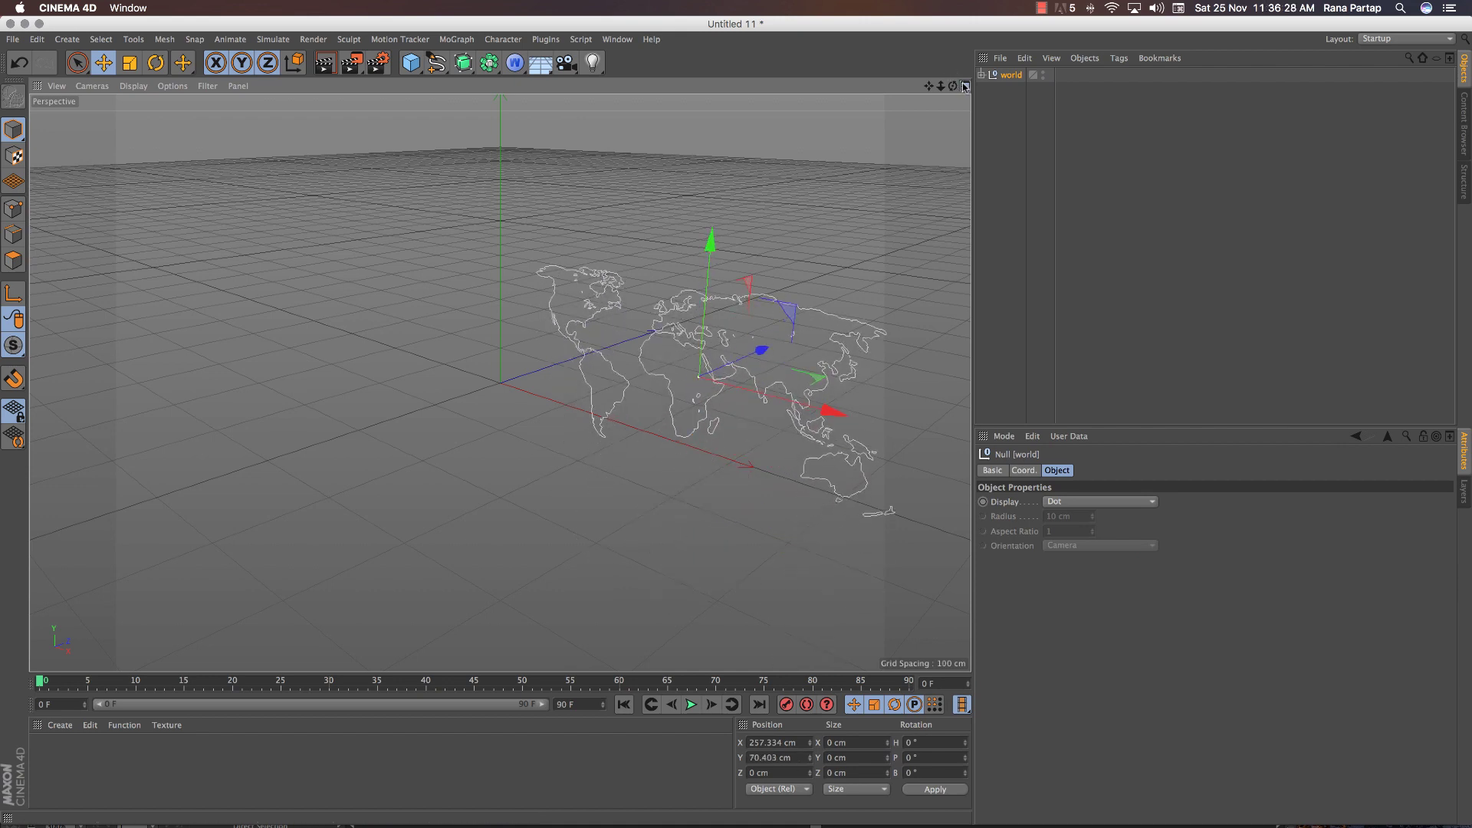
click(966, 86)
drag(889, 233, 796, 234)
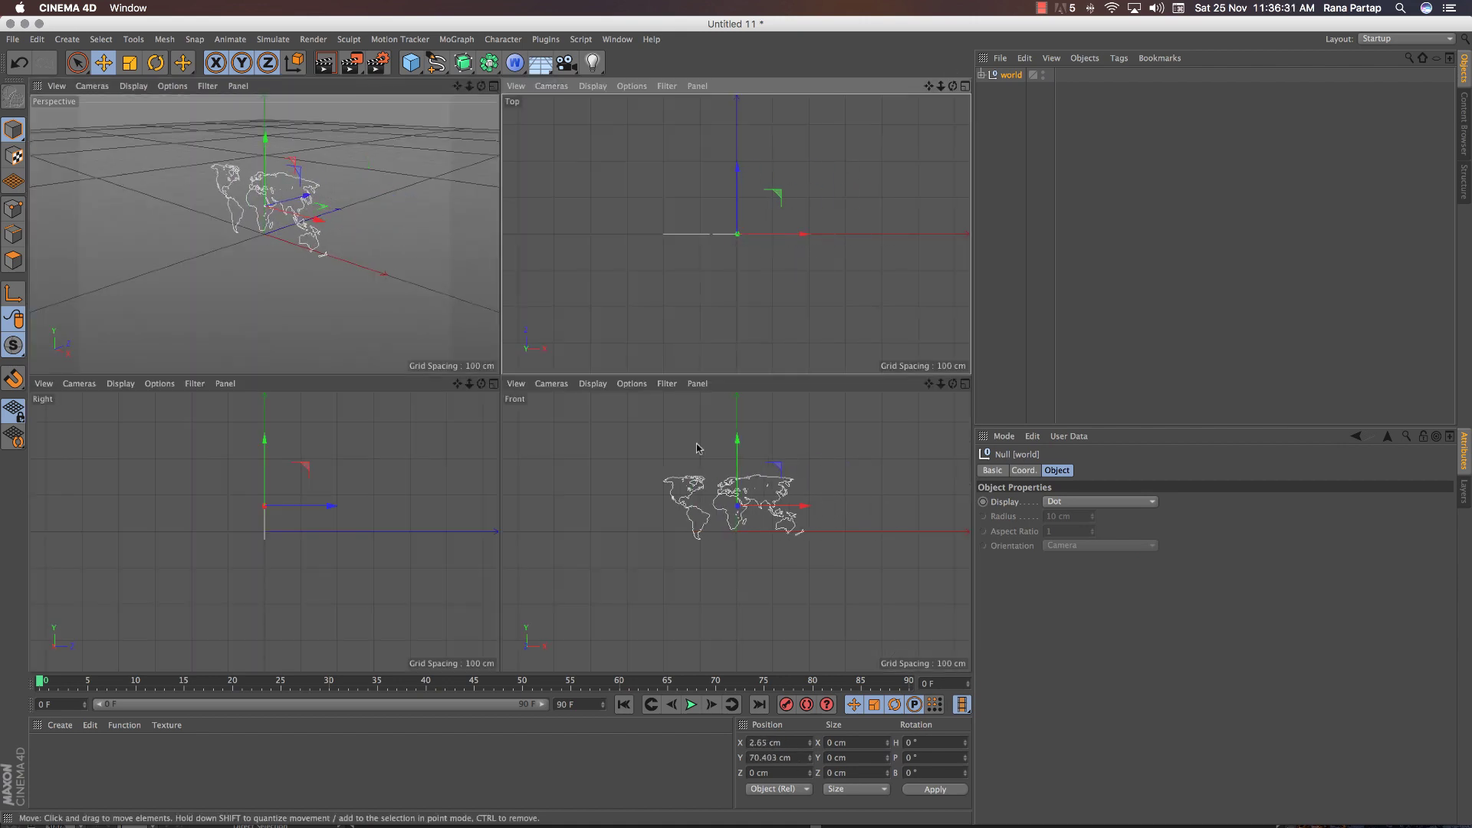
drag(736, 440, 738, 424)
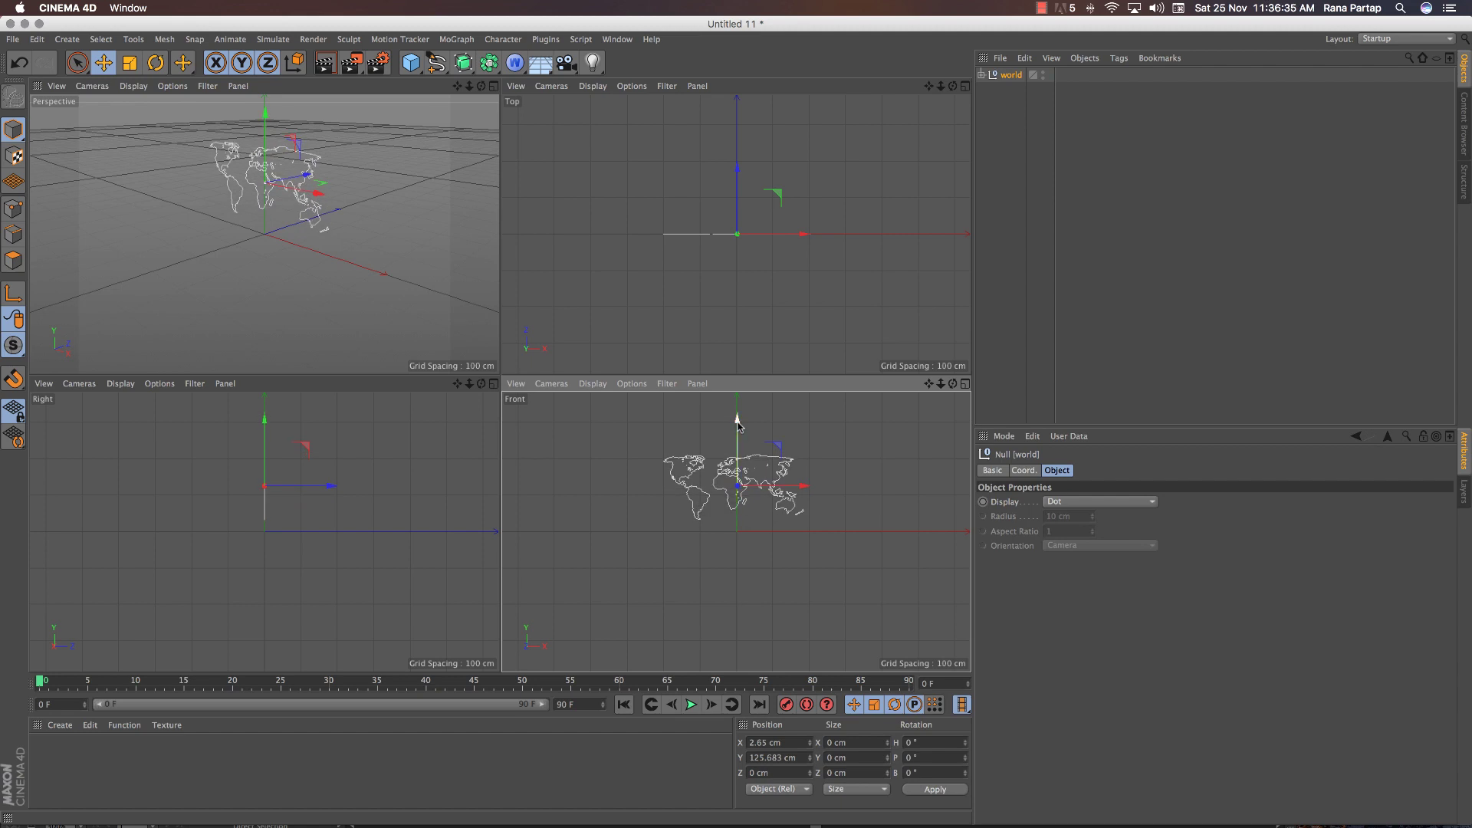
click(492, 86)
scroll(452, 192, up, 3)
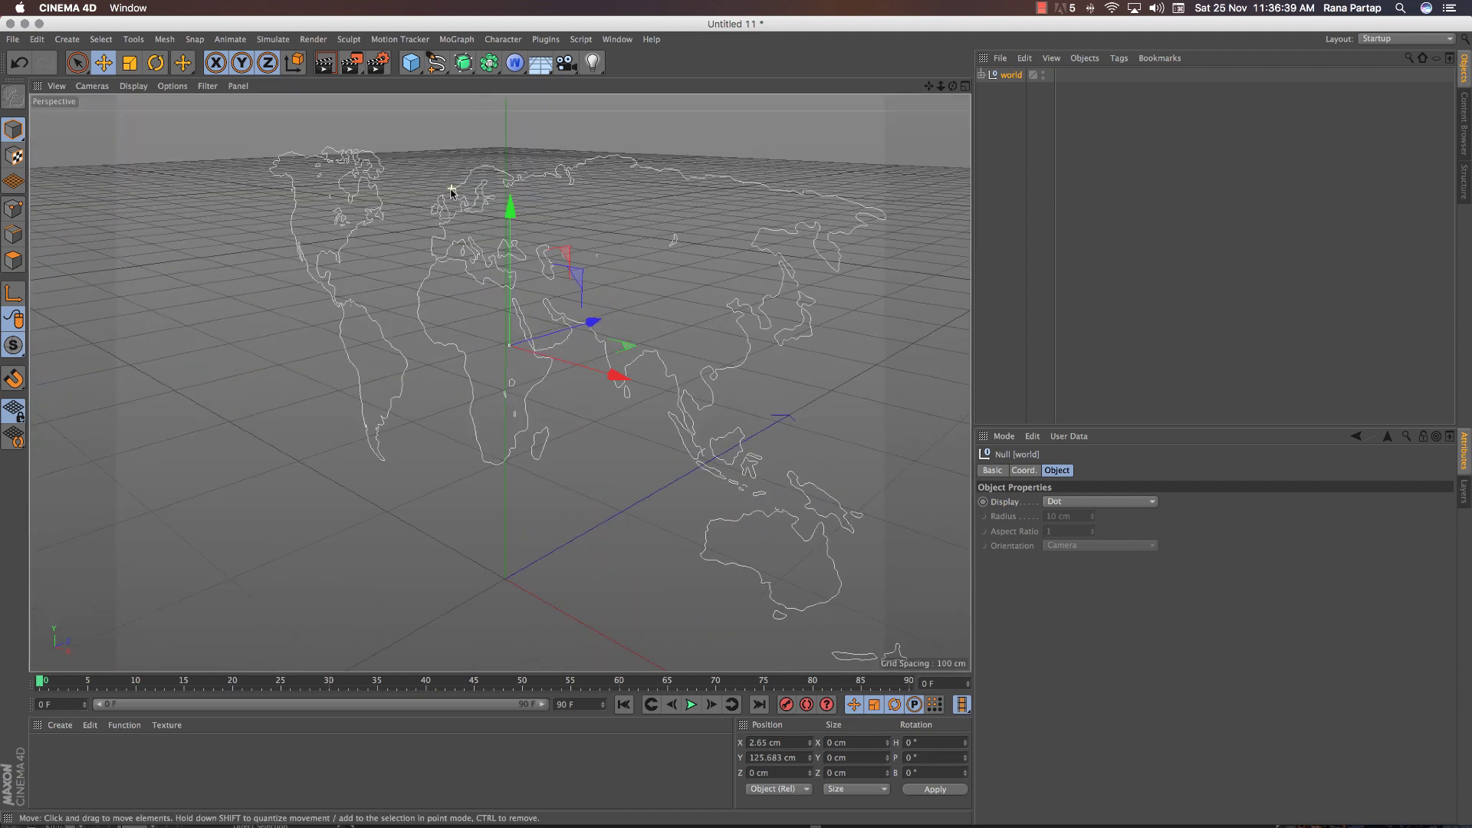
click(981, 74)
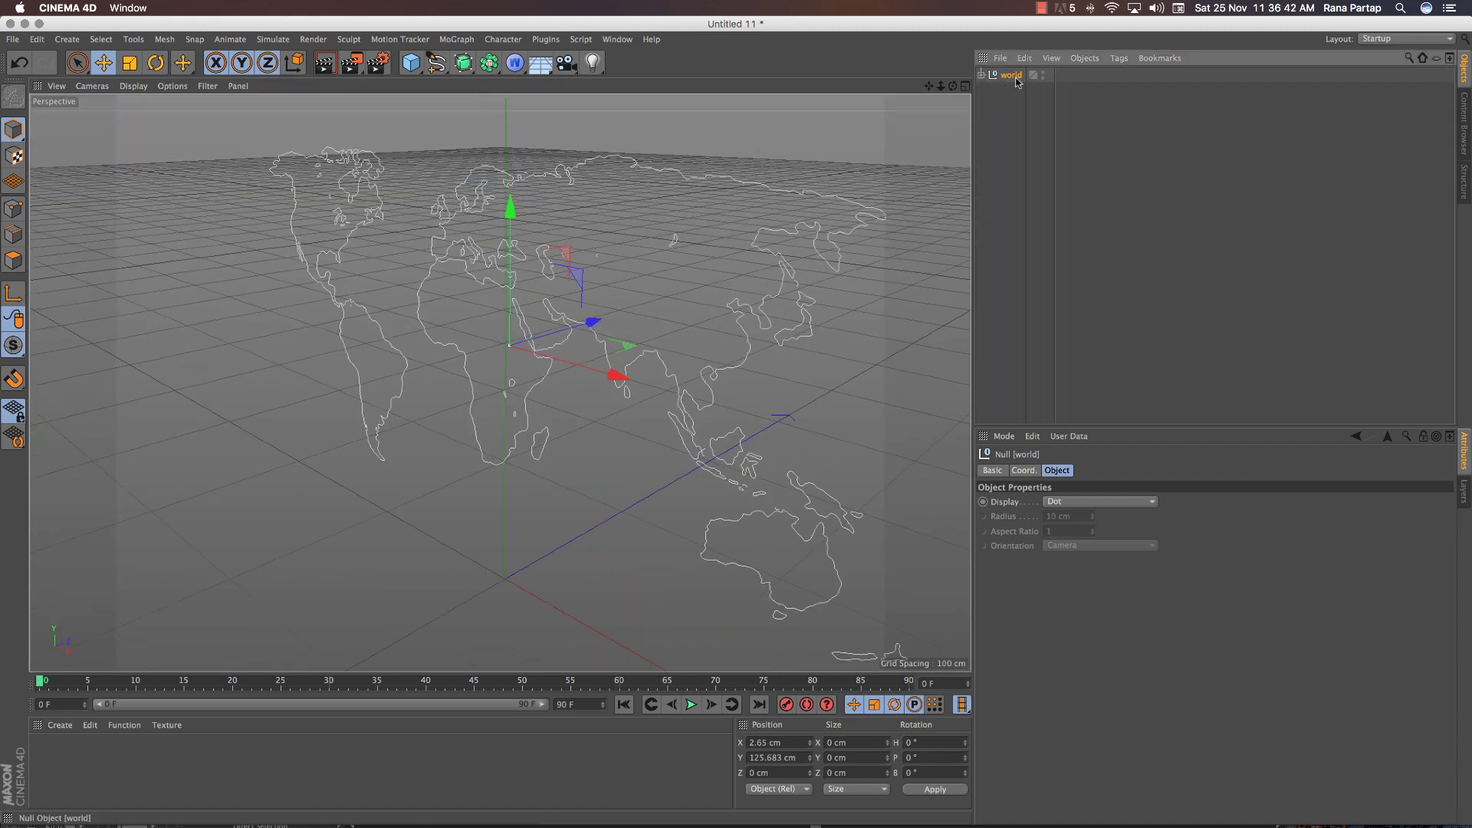
Put the world group under a Hierarchical Extrude with 4 cm Z movement
click(463, 62)
click(633, 86)
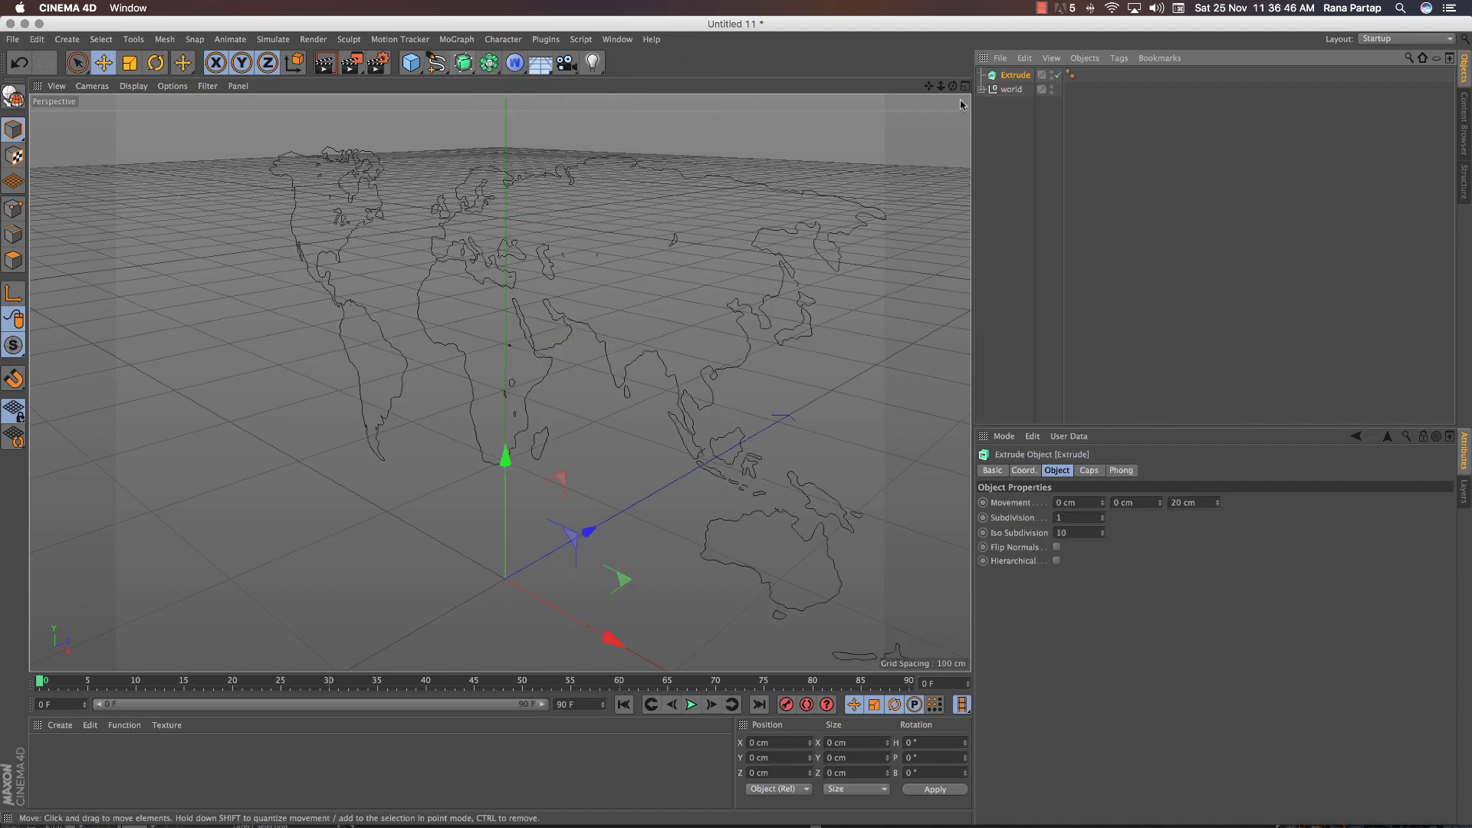
drag(1007, 94, 1015, 80)
click(1015, 77)
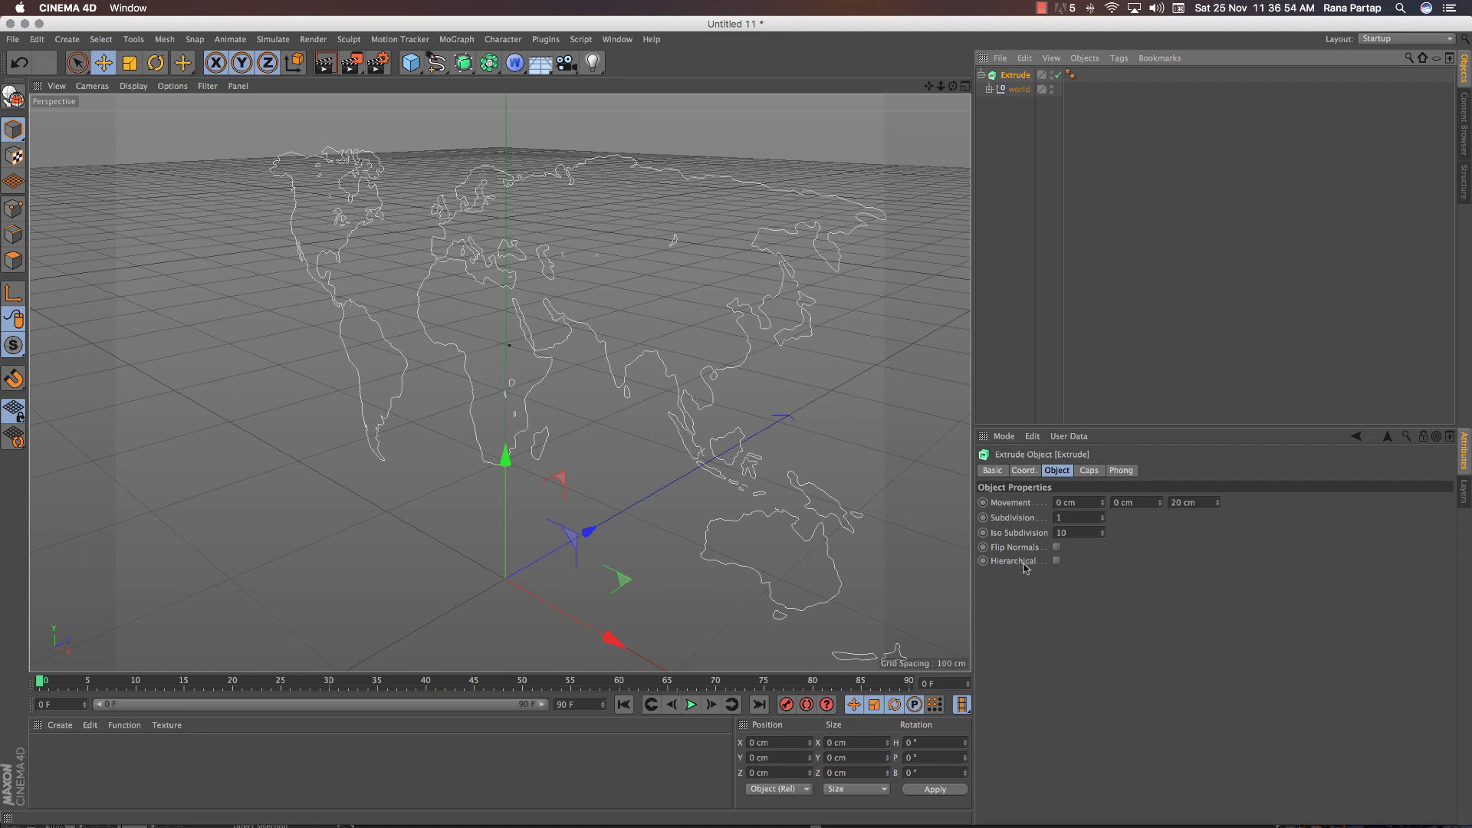
click(1057, 562)
scroll(698, 364, up, 5)
mouse_move(579, 343)
alt+mouse_down()
mouse_move(756, 365)
mouse_move(500, 385)
mouse_move(695, 480)
mouse_move(619, 307)
alt+mouse_up()
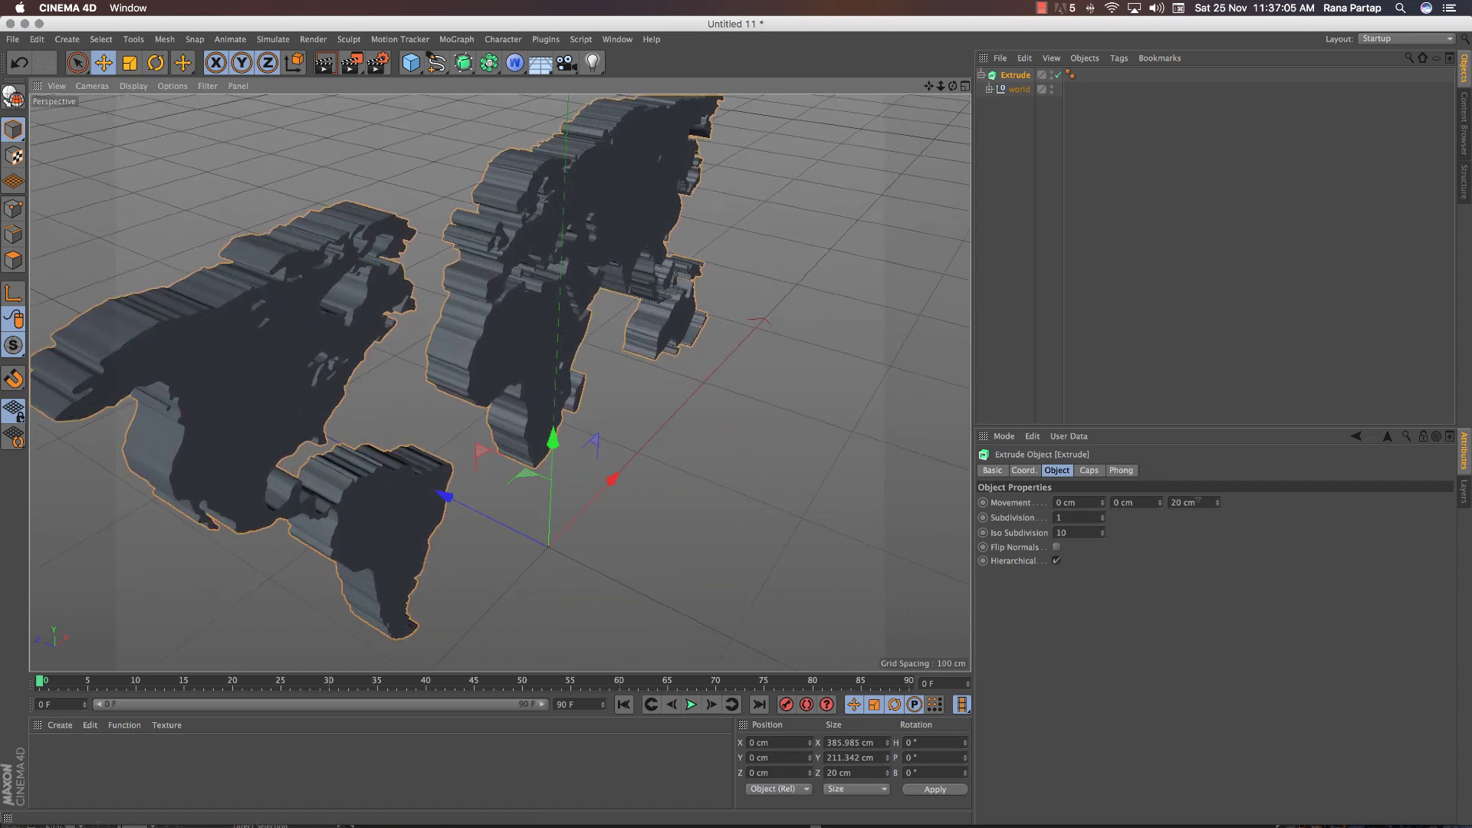
click(1185, 503)
key(Return)
Switch the viewport to brighter shading and orbit to a frontal view of the extruded map
mouse_move(500, 381)
alt+mouse_down()
mouse_move(489, 258)
mouse_move(490, 345)
alt+mouse_up()
click(134, 85)
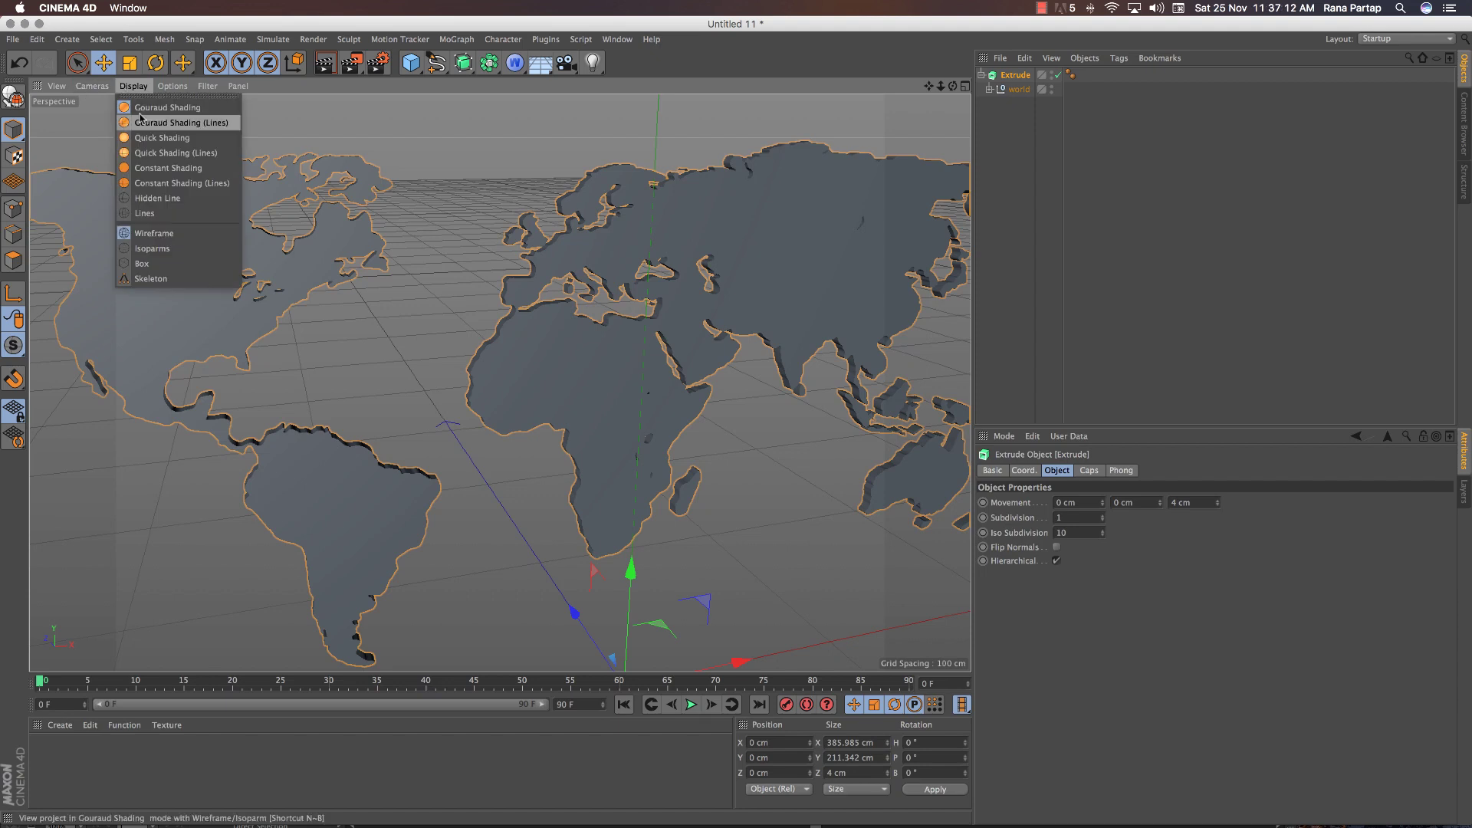
click(233, 185)
mouse_move(212, 144)
alt+mouse_down()
mouse_move(529, 209)
mouse_move(470, 187)
alt+mouse_up()
click(173, 85)
click(161, 108)
scroll(598, 281, down, 3)
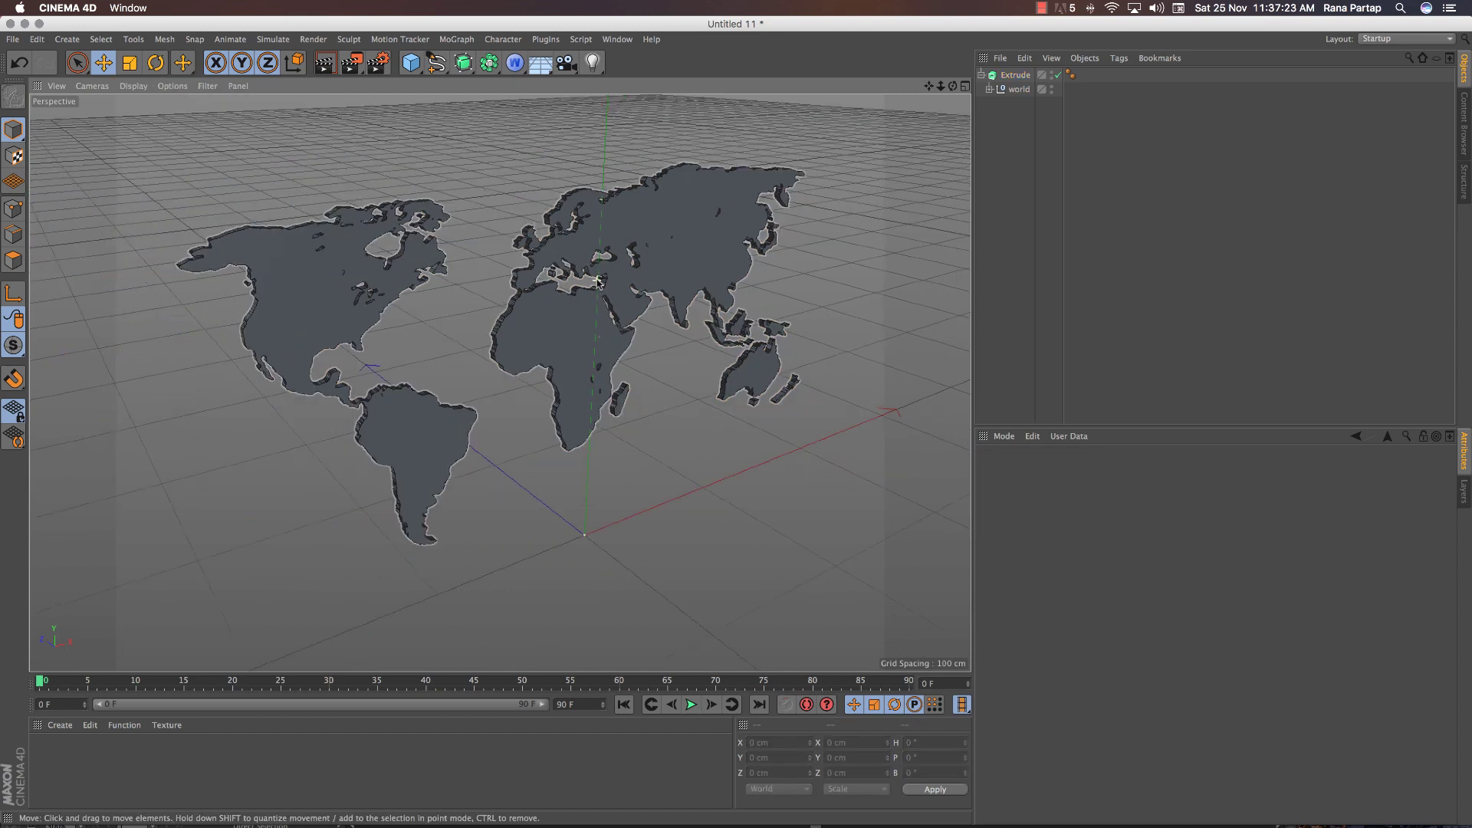
alt+drag(598, 281, 631, 263)
click(642, 241)
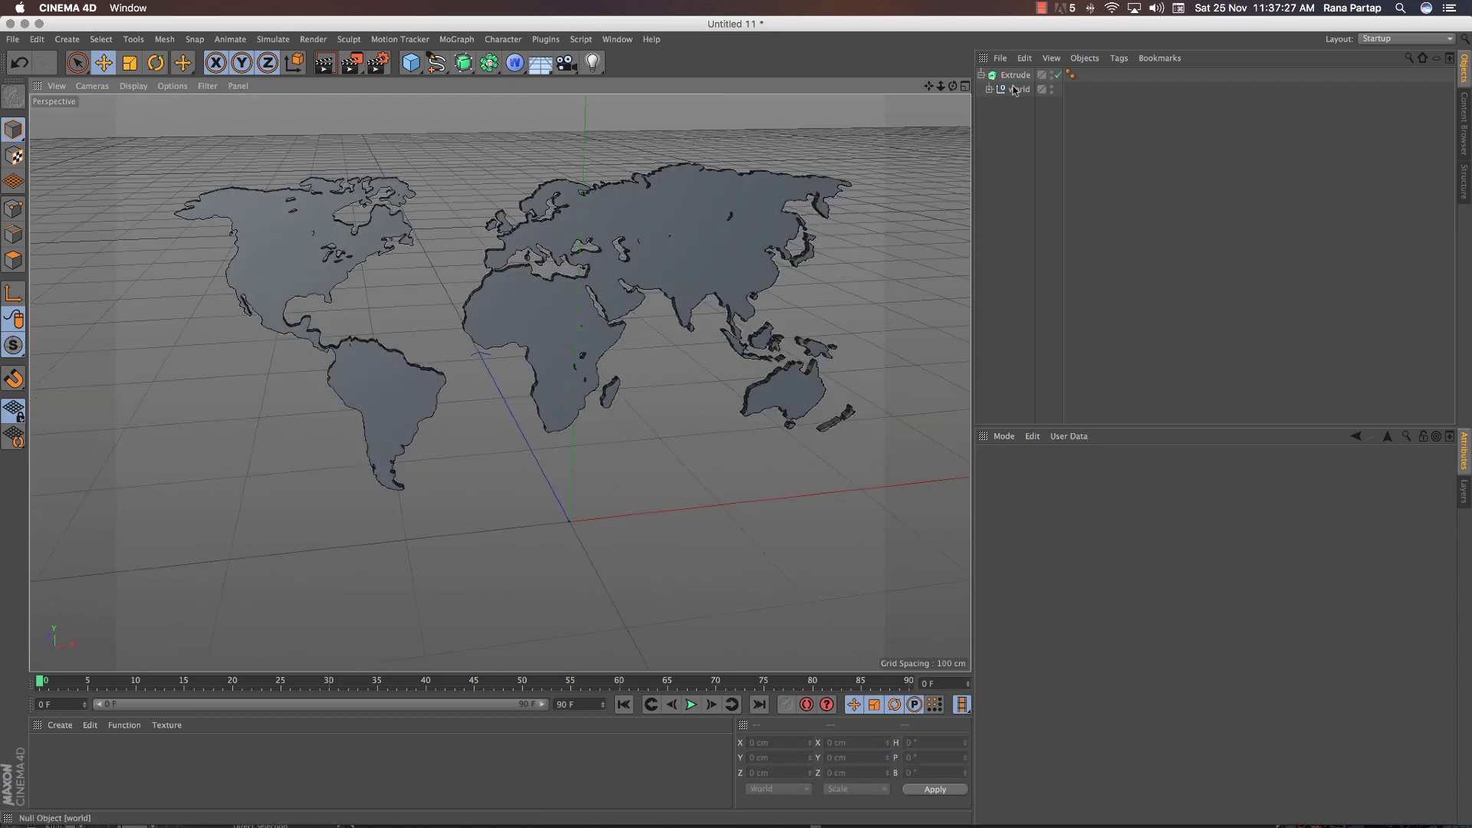
Add a Spherical Wrap deformer, set its height to 170 cm, and raise it on Y
click(521, 71)
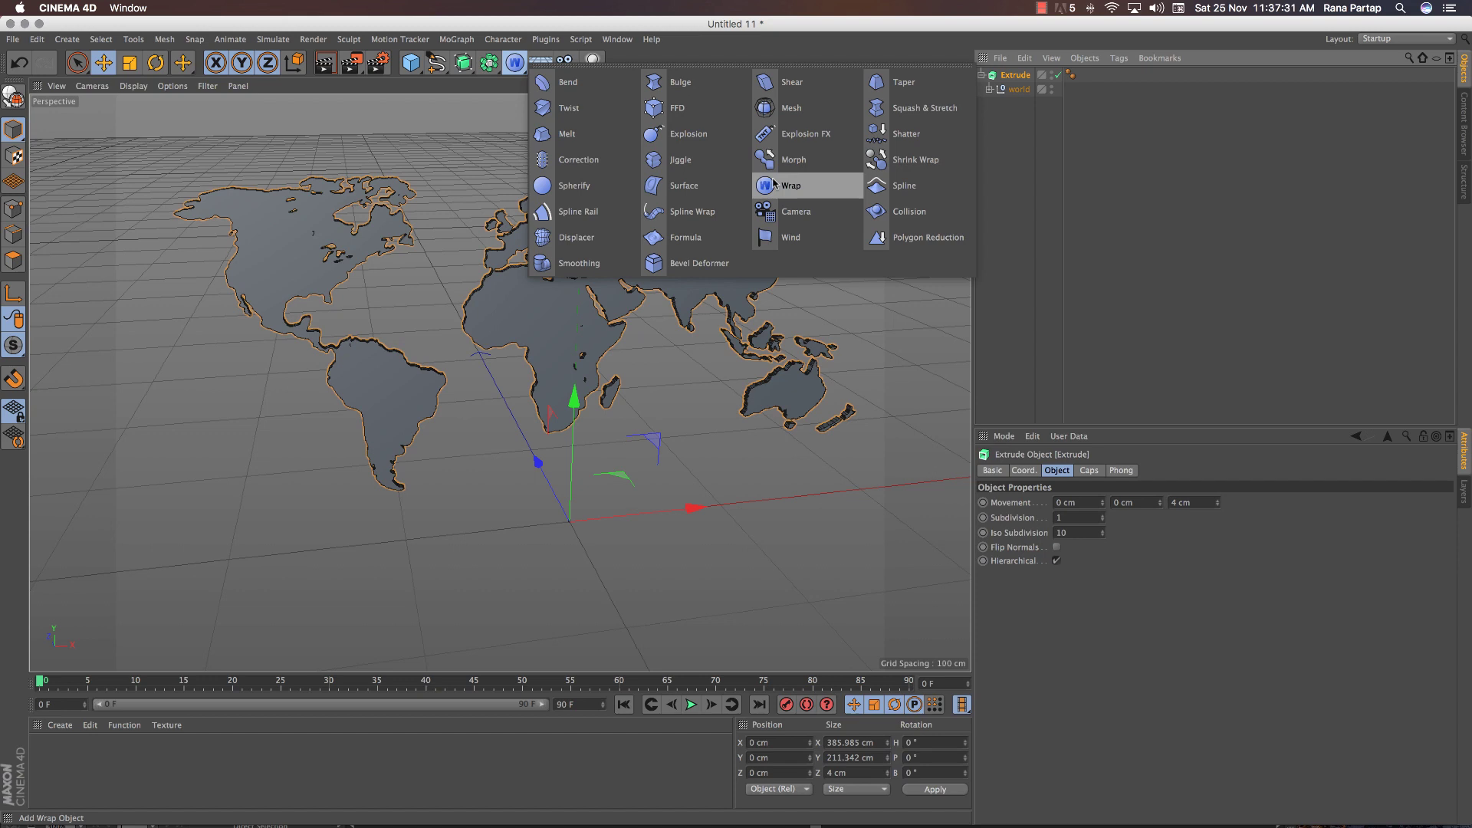
click(815, 195)
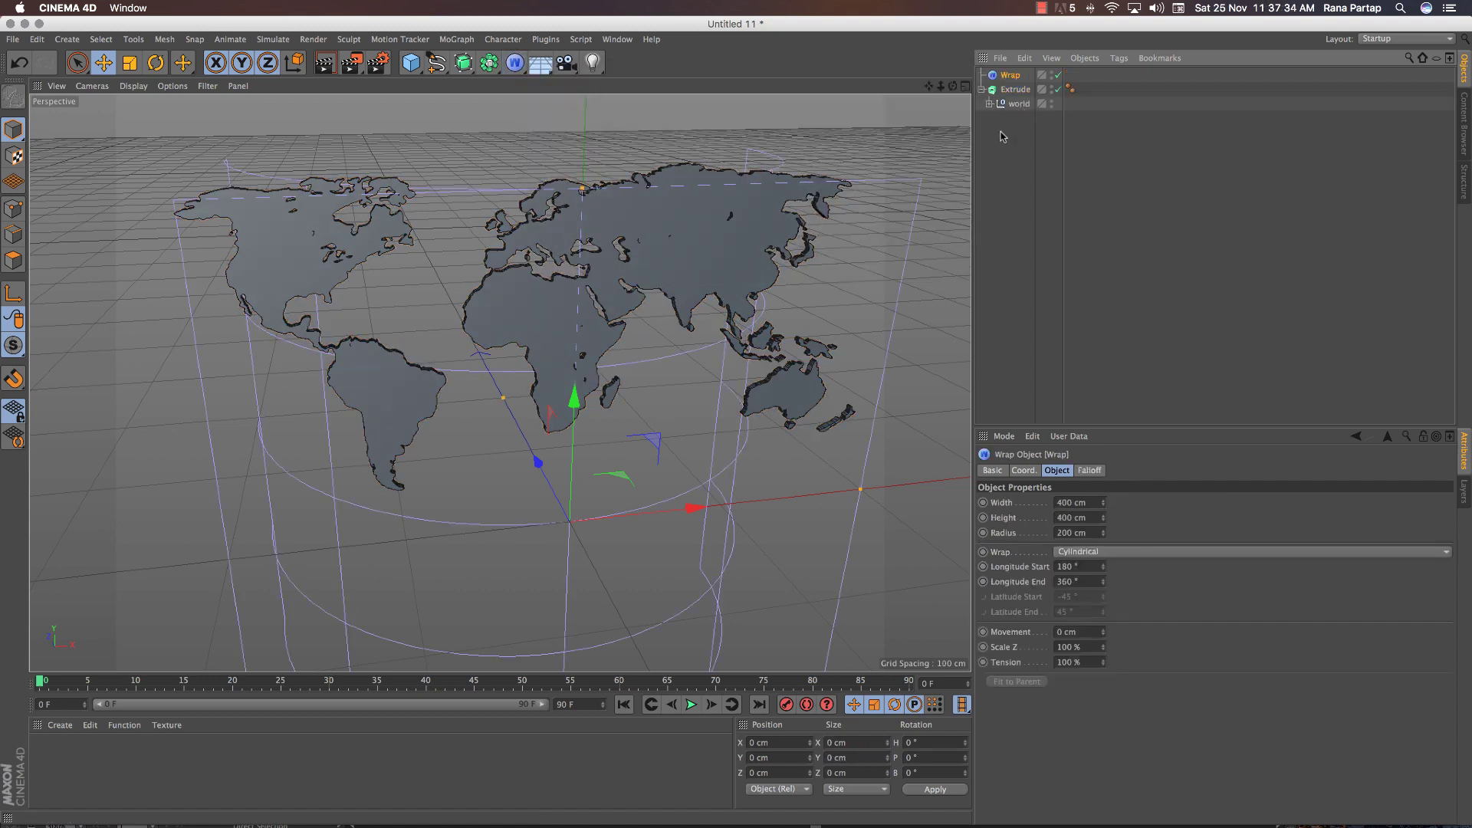
scroll(767, 345, down, 5)
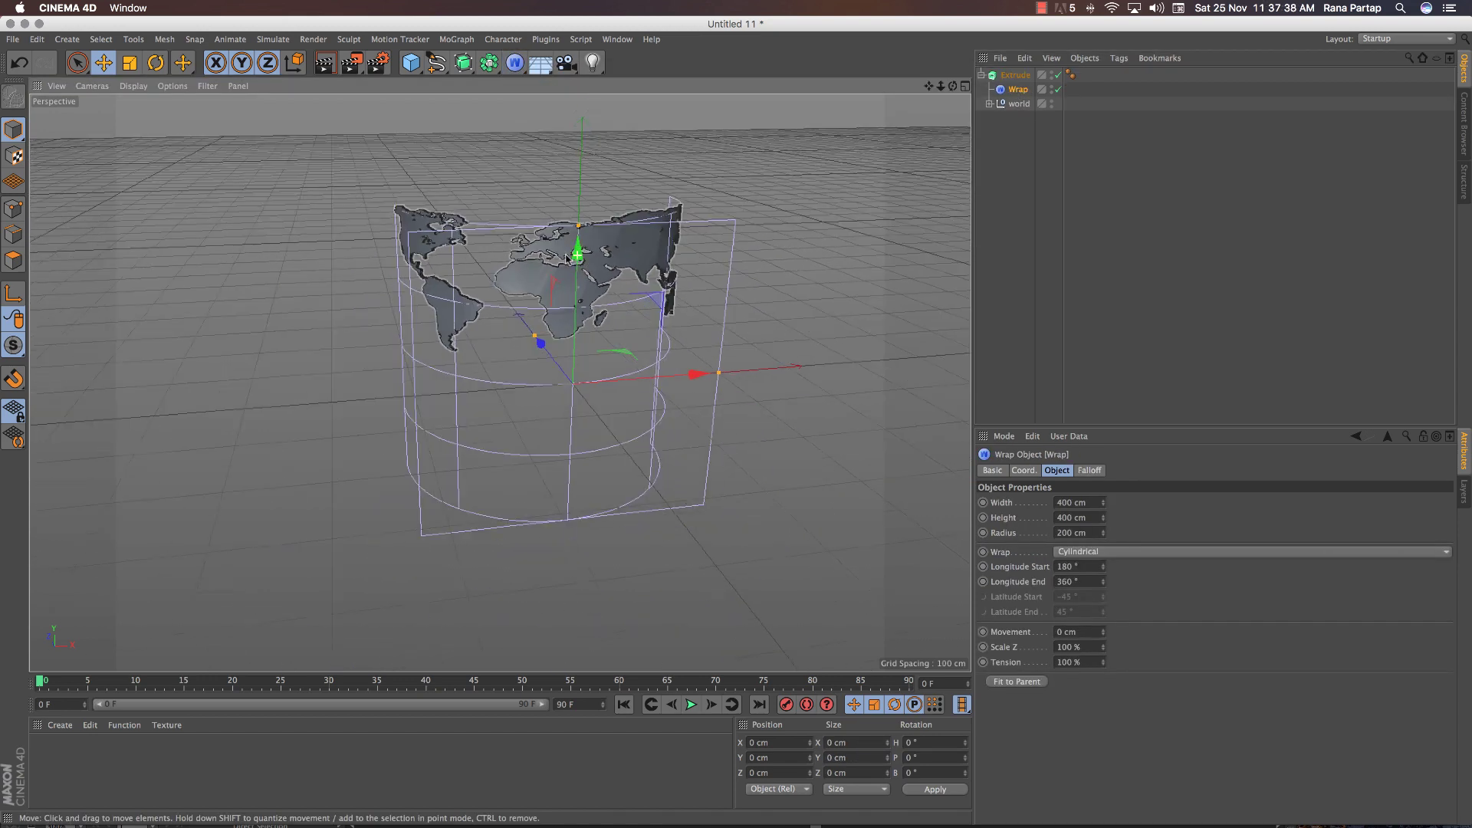
click(1113, 560)
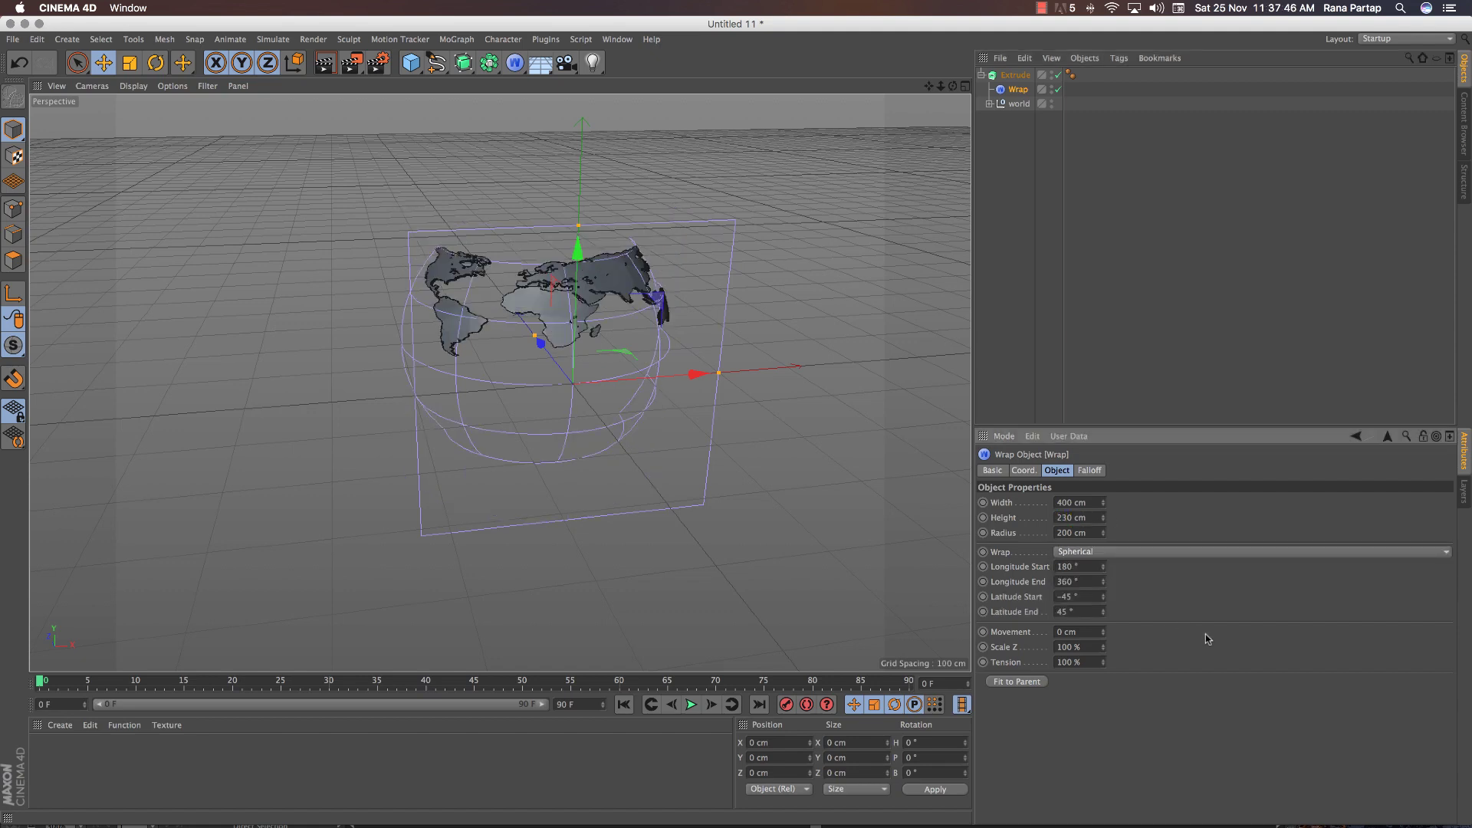
drag(1104, 518, 1103, 537)
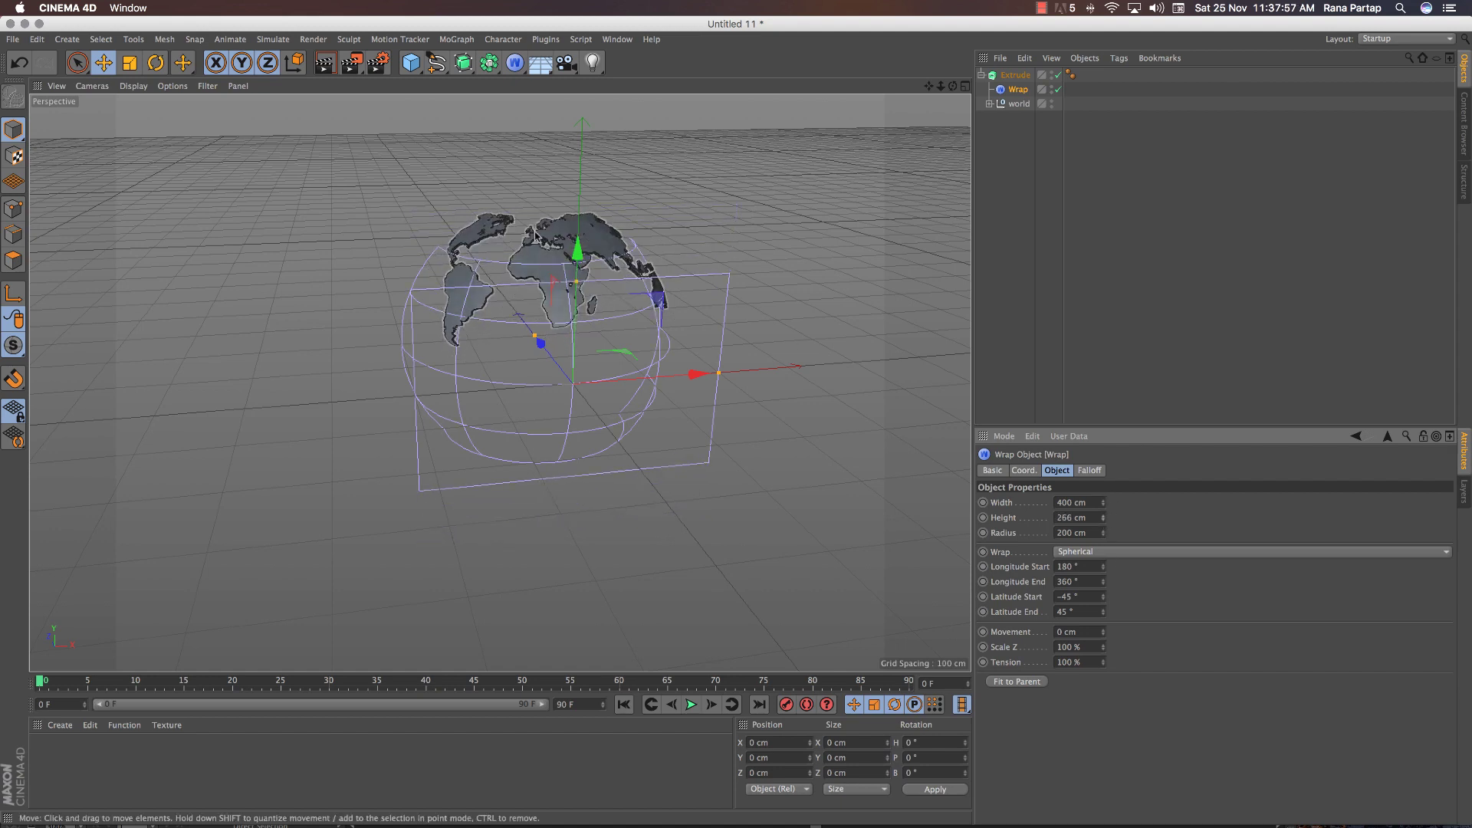
scroll(590, 300, up, 3)
drag(591, 289, 602, 175)
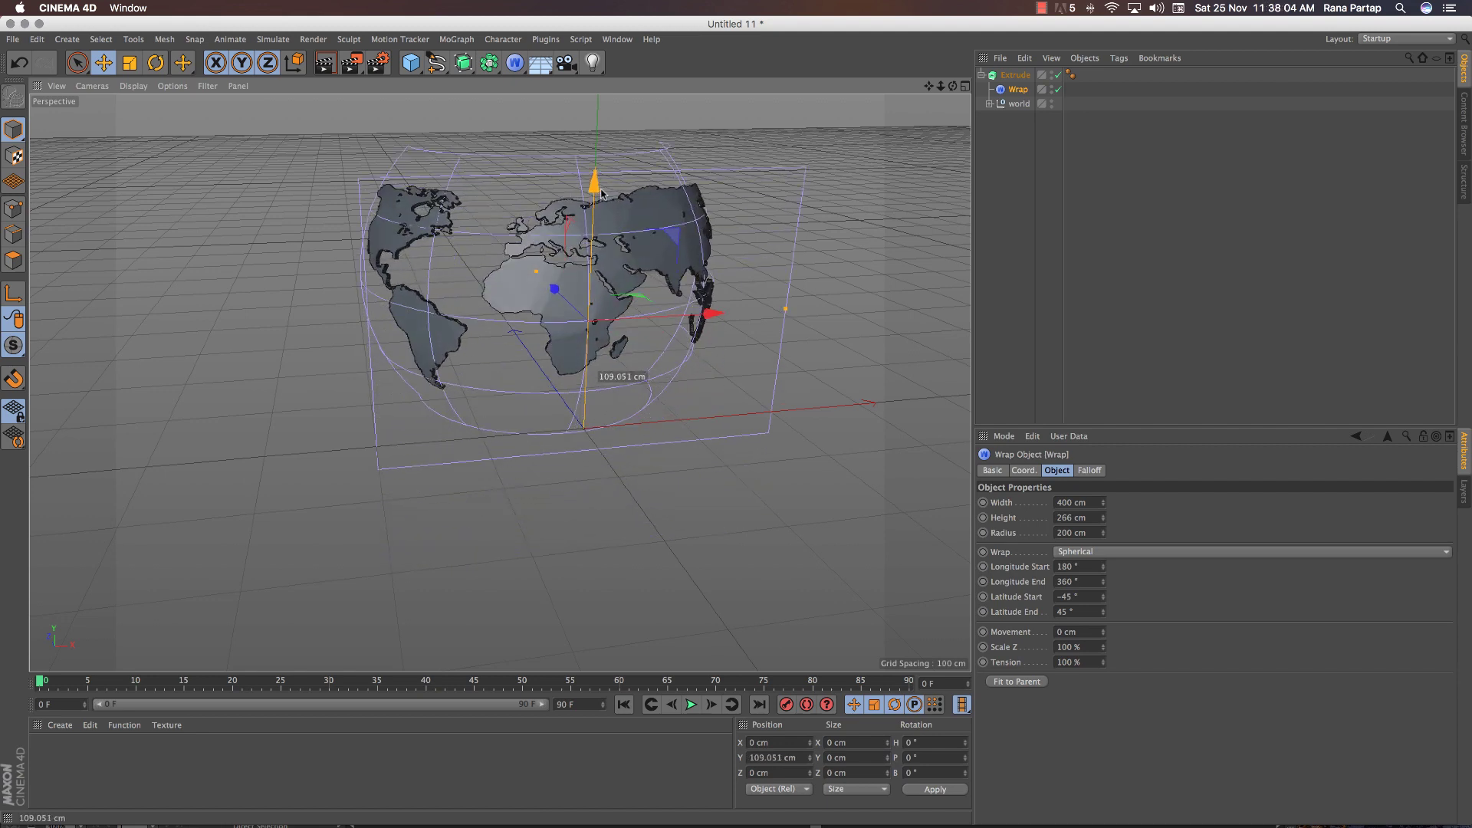
drag(1102, 519, 1101, 530)
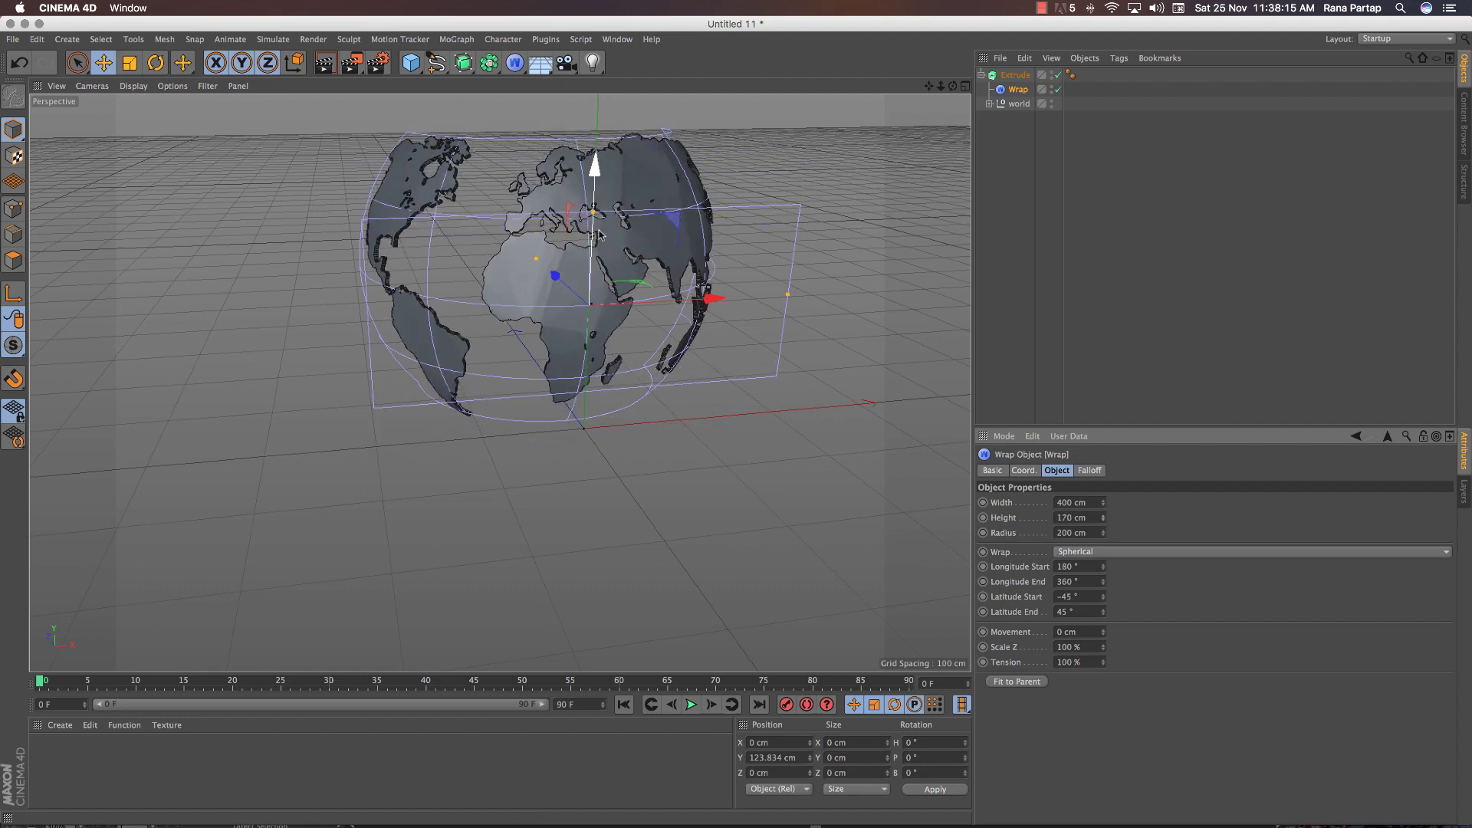
Orbit the view to inspect the wrapped globe facing the Americas and Africa
mouse_move(600, 235)
alt+mouse_down()
mouse_move(629, 280)
mouse_move(597, 363)
mouse_move(537, 345)
alt+mouse_up()
scroll(629, 280, up, 3)
click(200, 200)
click(133, 86)
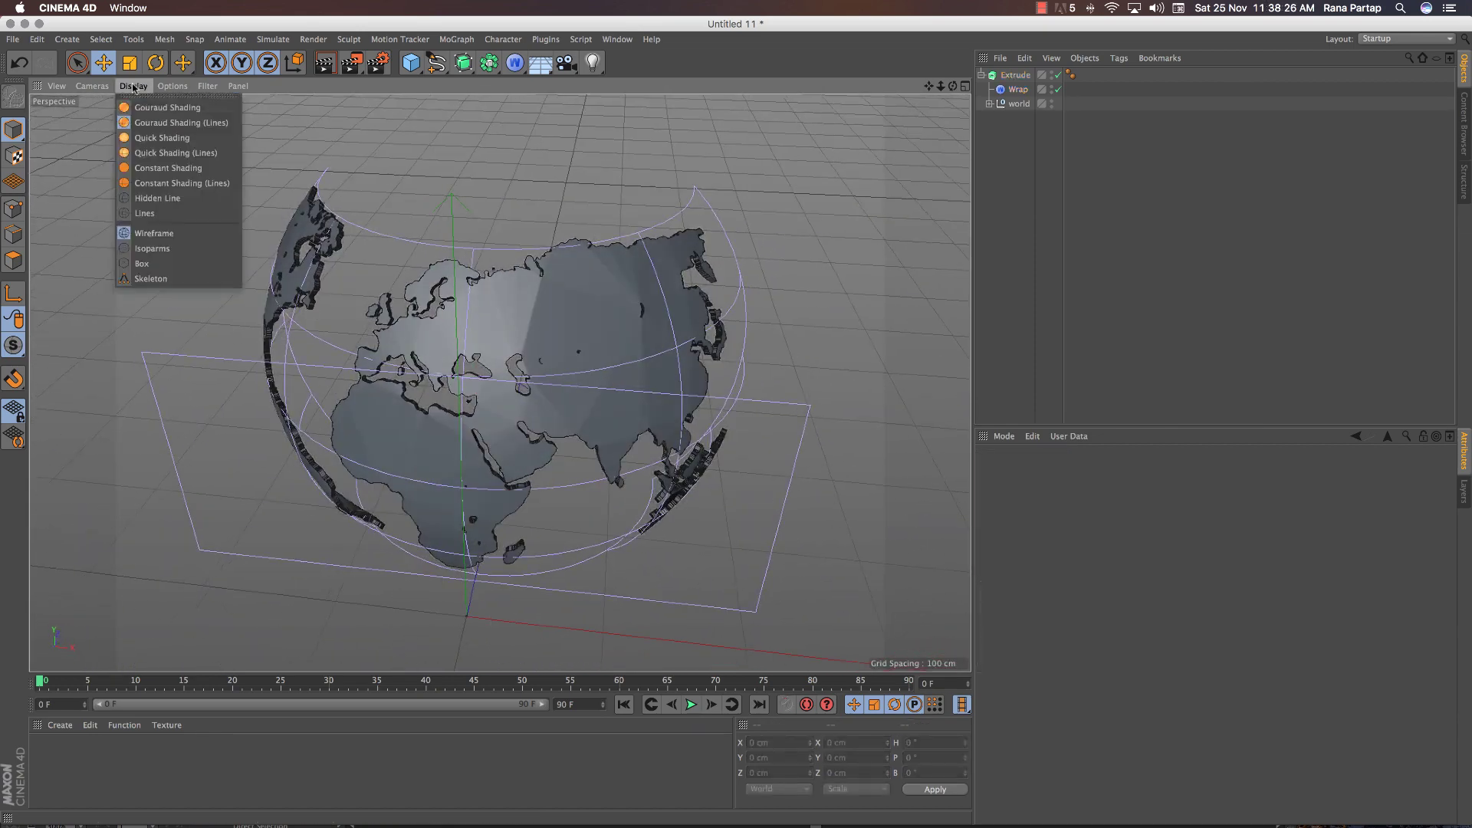
click(168, 107)
mouse_move(167, 108)
alt+mouse_down()
mouse_move(289, 184)
mouse_move(409, 170)
mouse_move(347, 227)
alt+mouse_up()
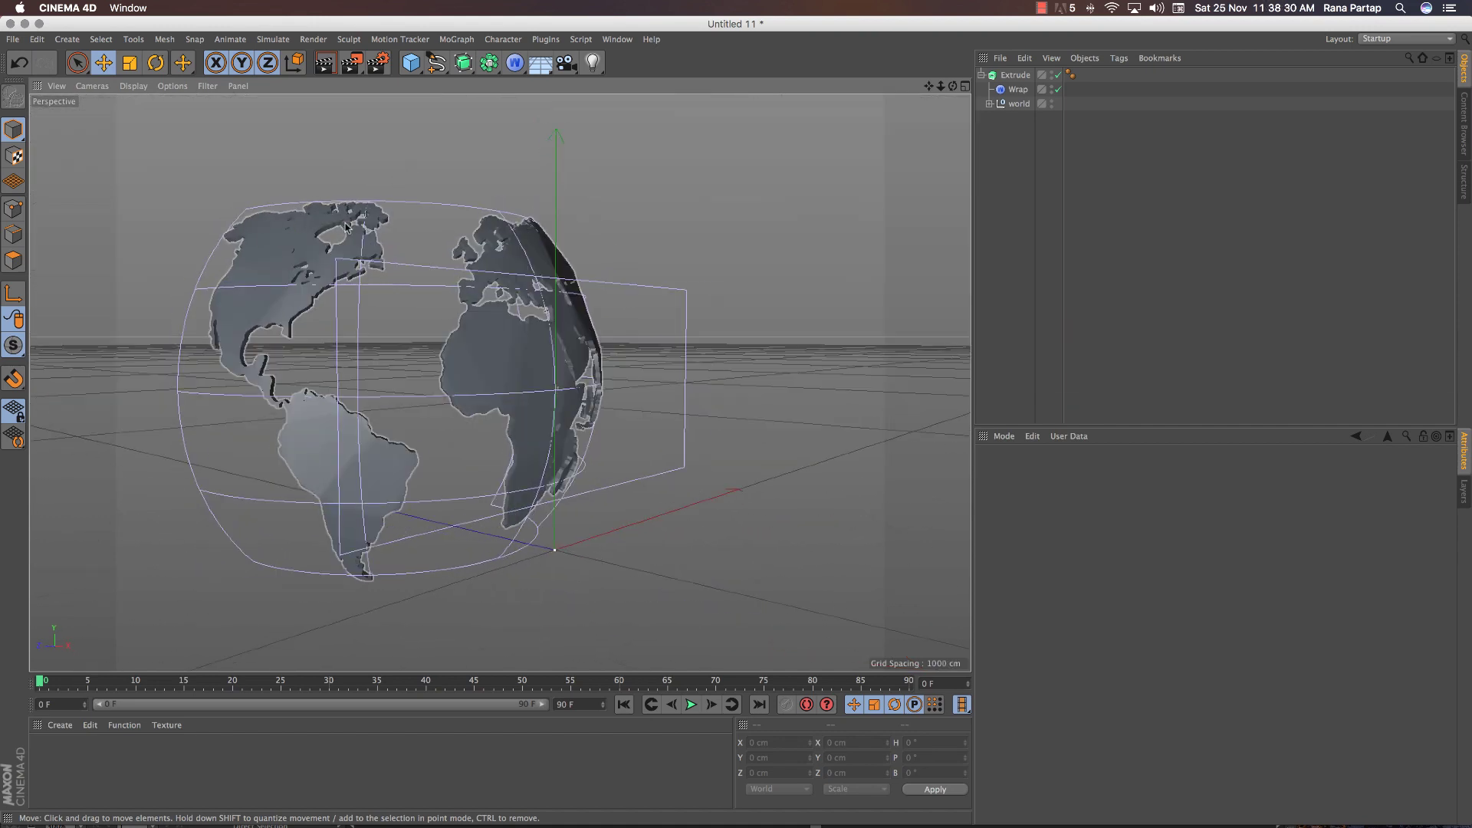
scroll(420, 141, up, 3)
Add a sphere with a 186 cm radius and raise it toward the continents
click(411, 62)
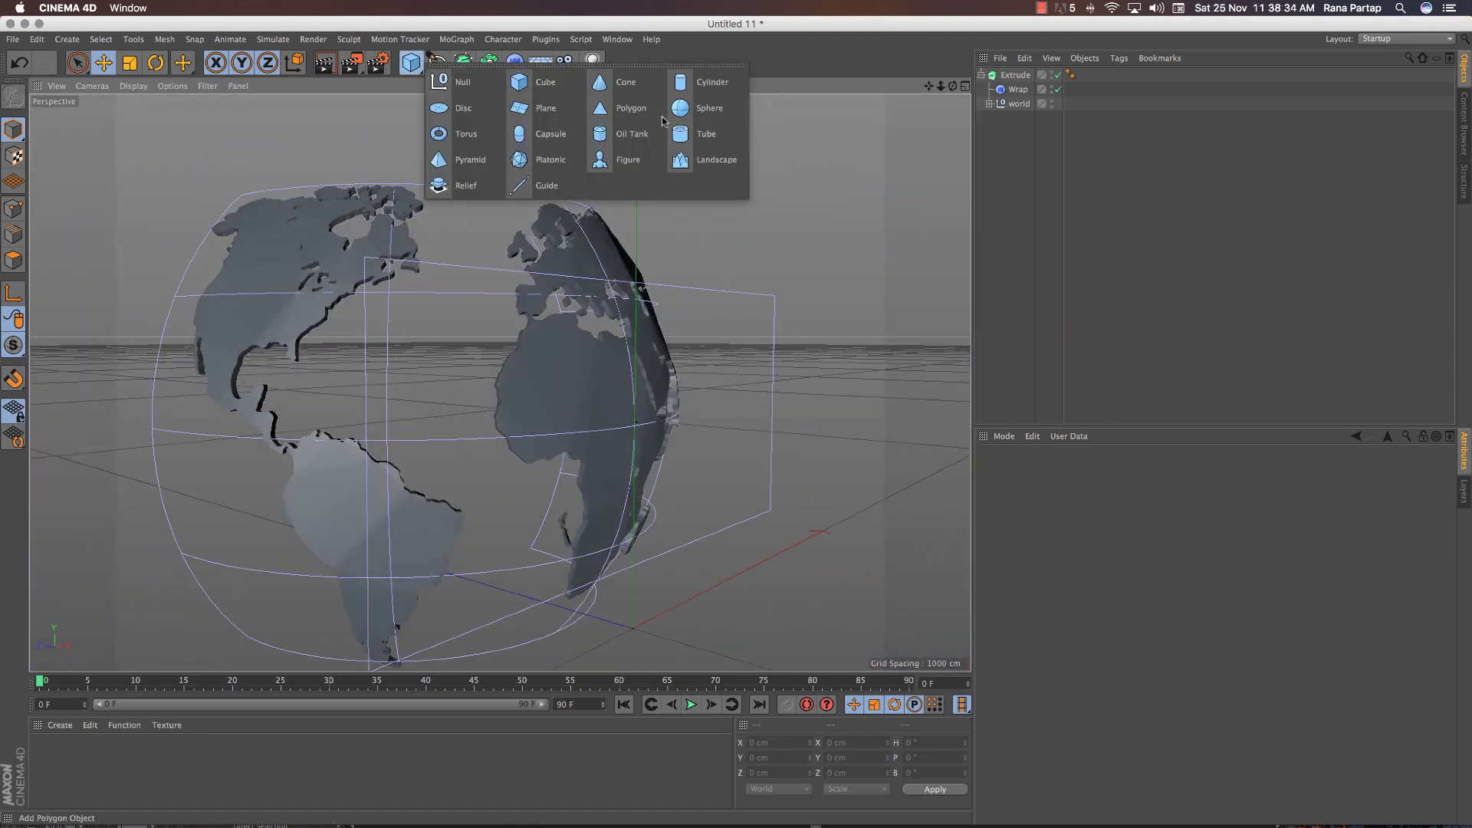
click(675, 111)
scroll(437, 328, down, 3)
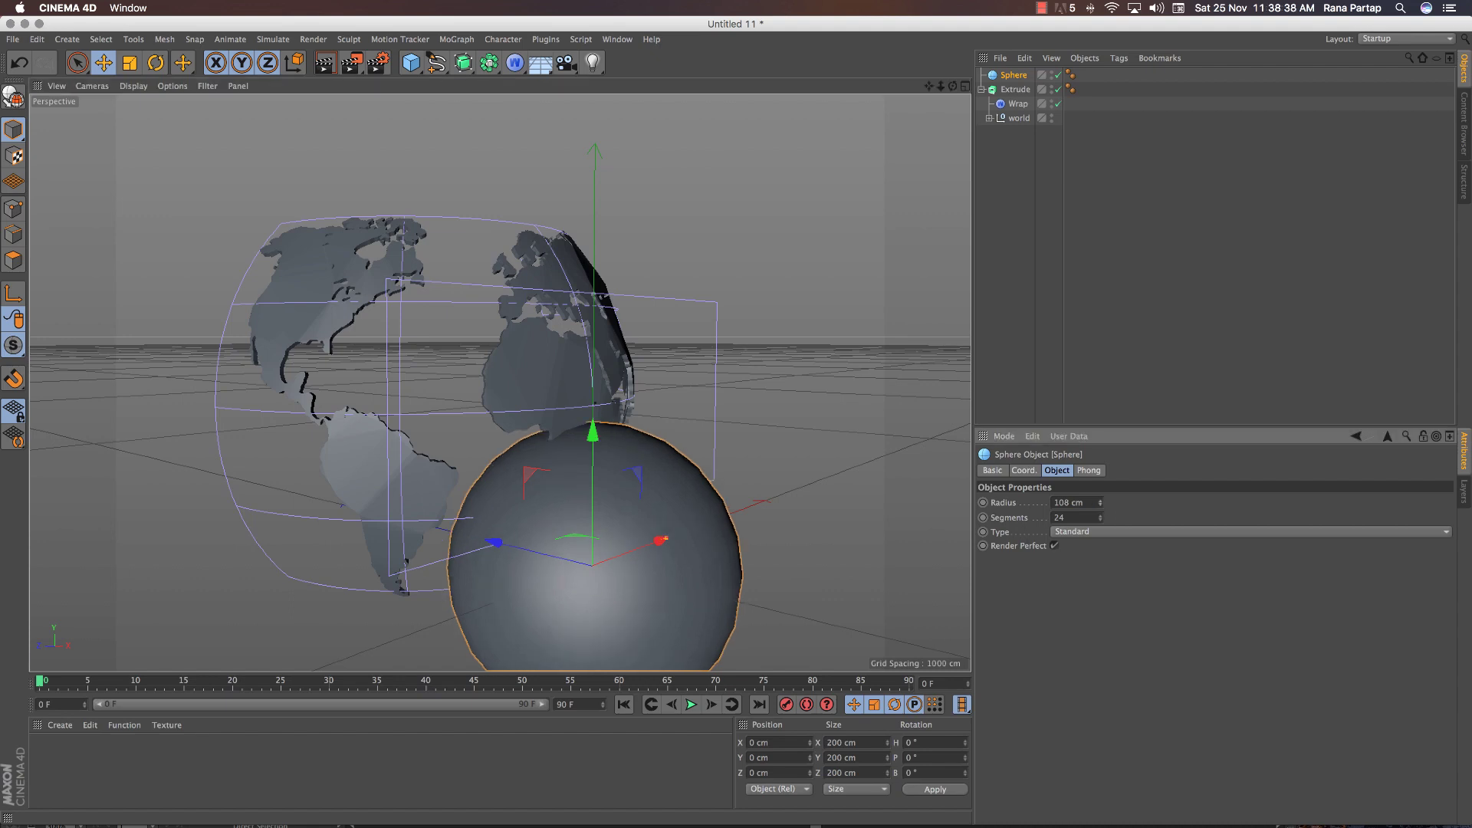
drag(665, 539, 718, 518)
drag(499, 551, 358, 584)
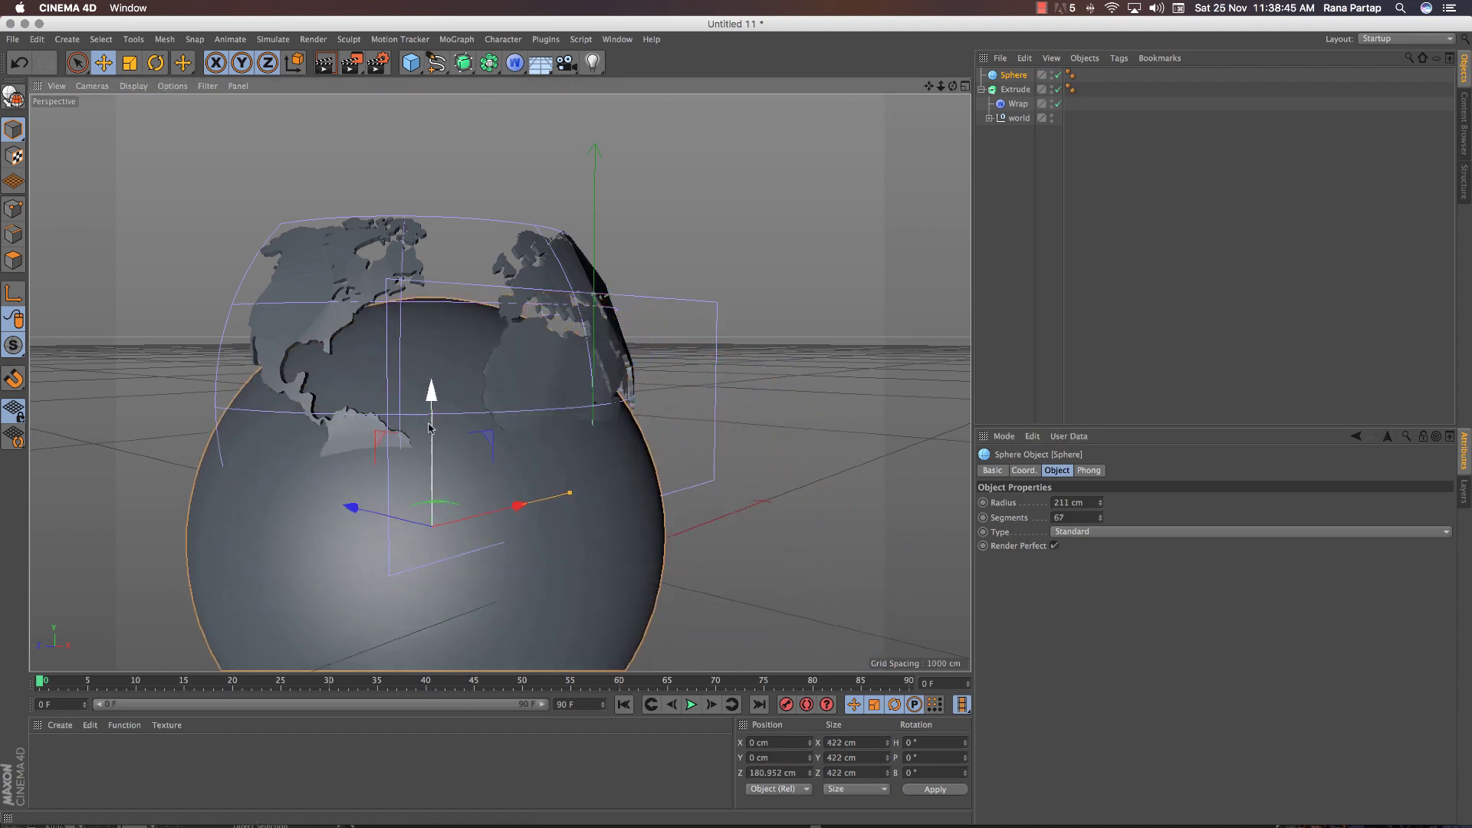
drag(430, 428, 433, 314)
scroll(460, 322, up, 2)
scroll(448, 357, up, 3)
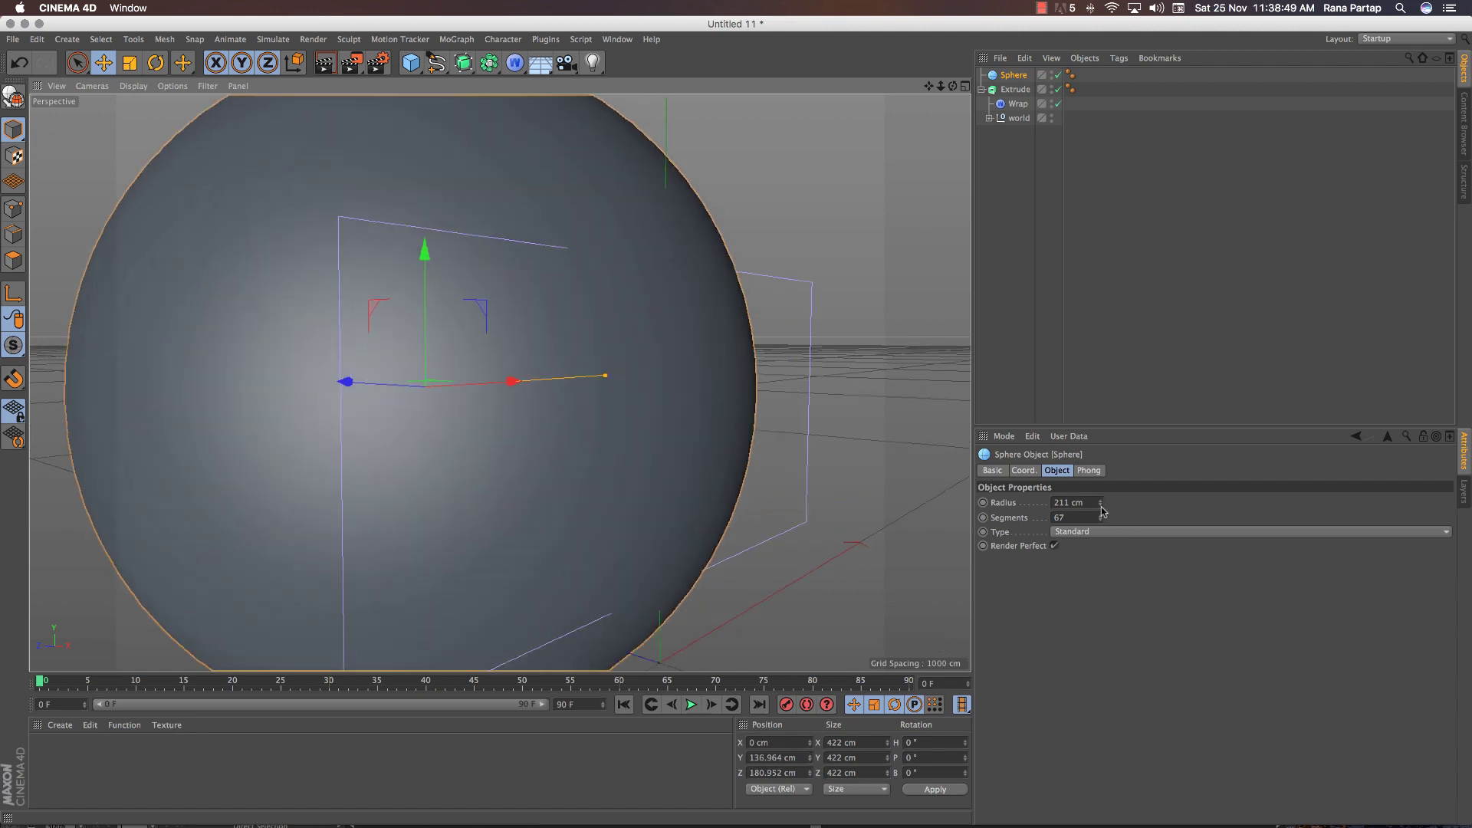
drag(1102, 512, 1102, 529)
scroll(502, 432, up, 5)
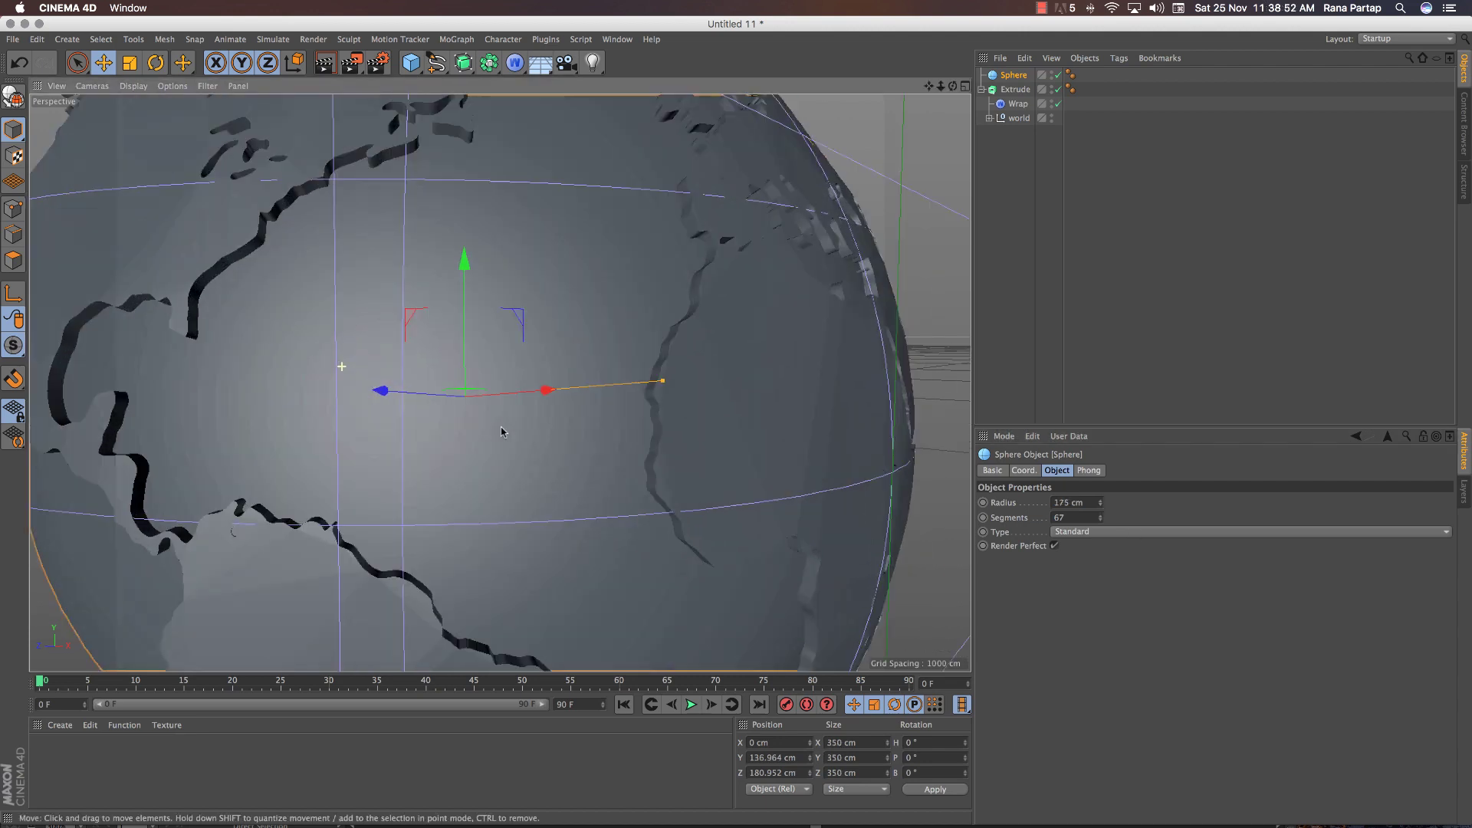
Orbit to the globe's side and push the sphere along Z under the continents
alt+drag(401, 387, 543, 451)
mouse_move(500, 385)
alt+mouse_down()
mouse_move(488, 491)
mouse_move(471, 288)
mouse_move(503, 362)
alt+mouse_up()
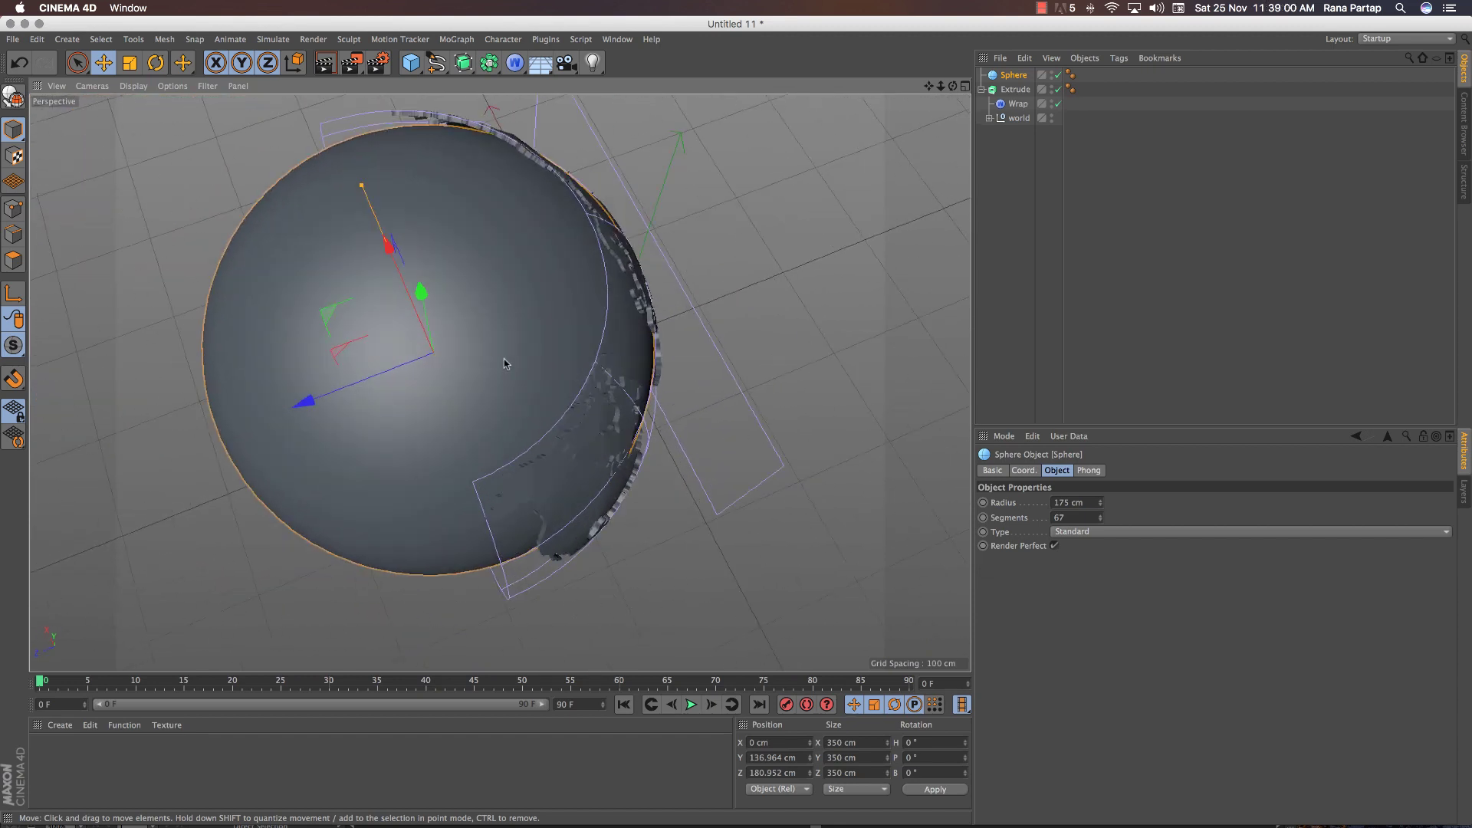
mouse_move(378, 453)
mouse_down()
mouse_move(460, 430)
mouse_move(714, 462)
mouse_move(583, 429)
mouse_up()
scroll(519, 460, up, 5)
scroll(519, 460, up, 5)
scroll(714, 462, down, 10)
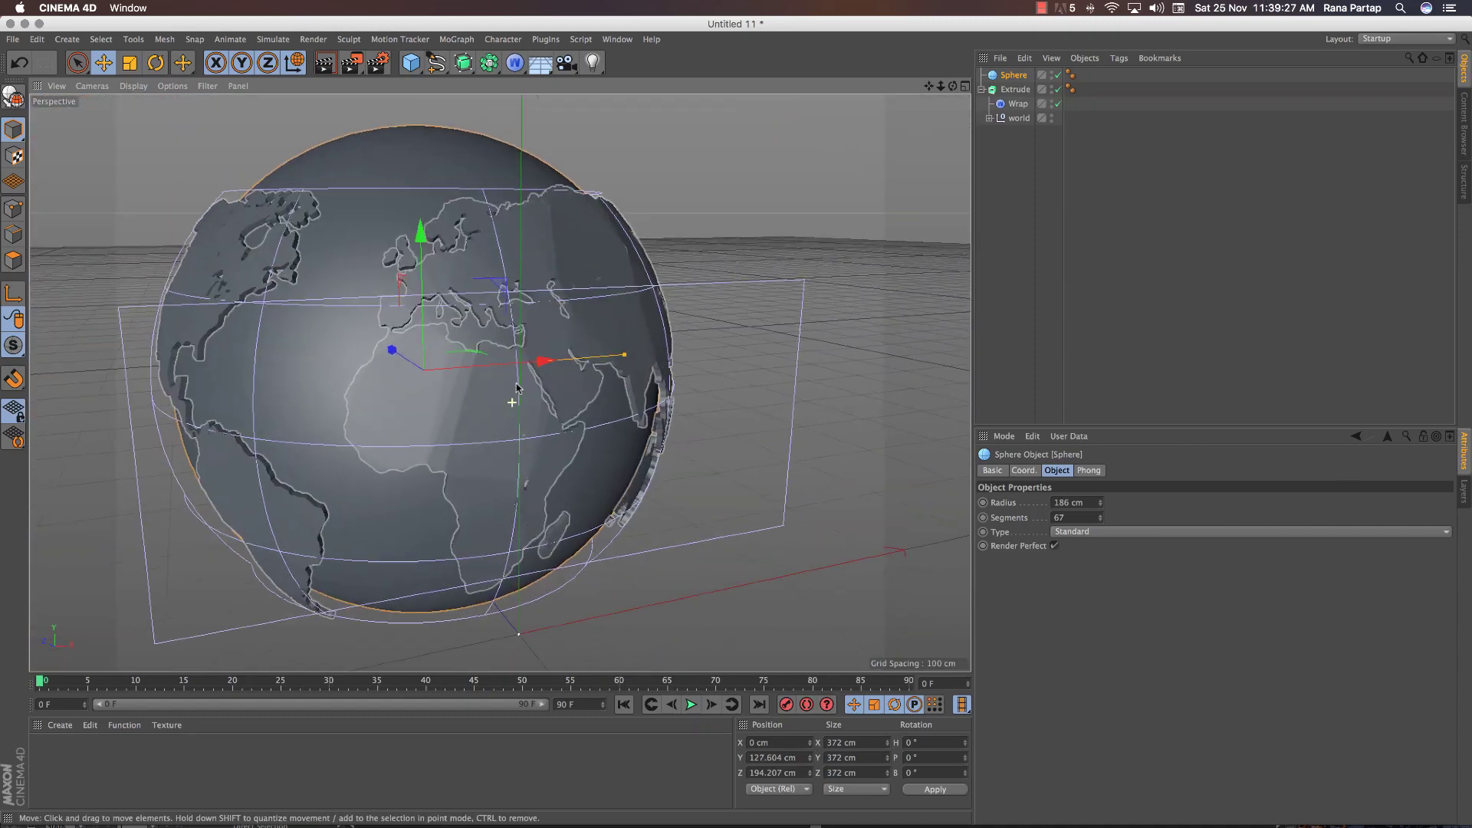
click(1018, 103)
click(1015, 89)
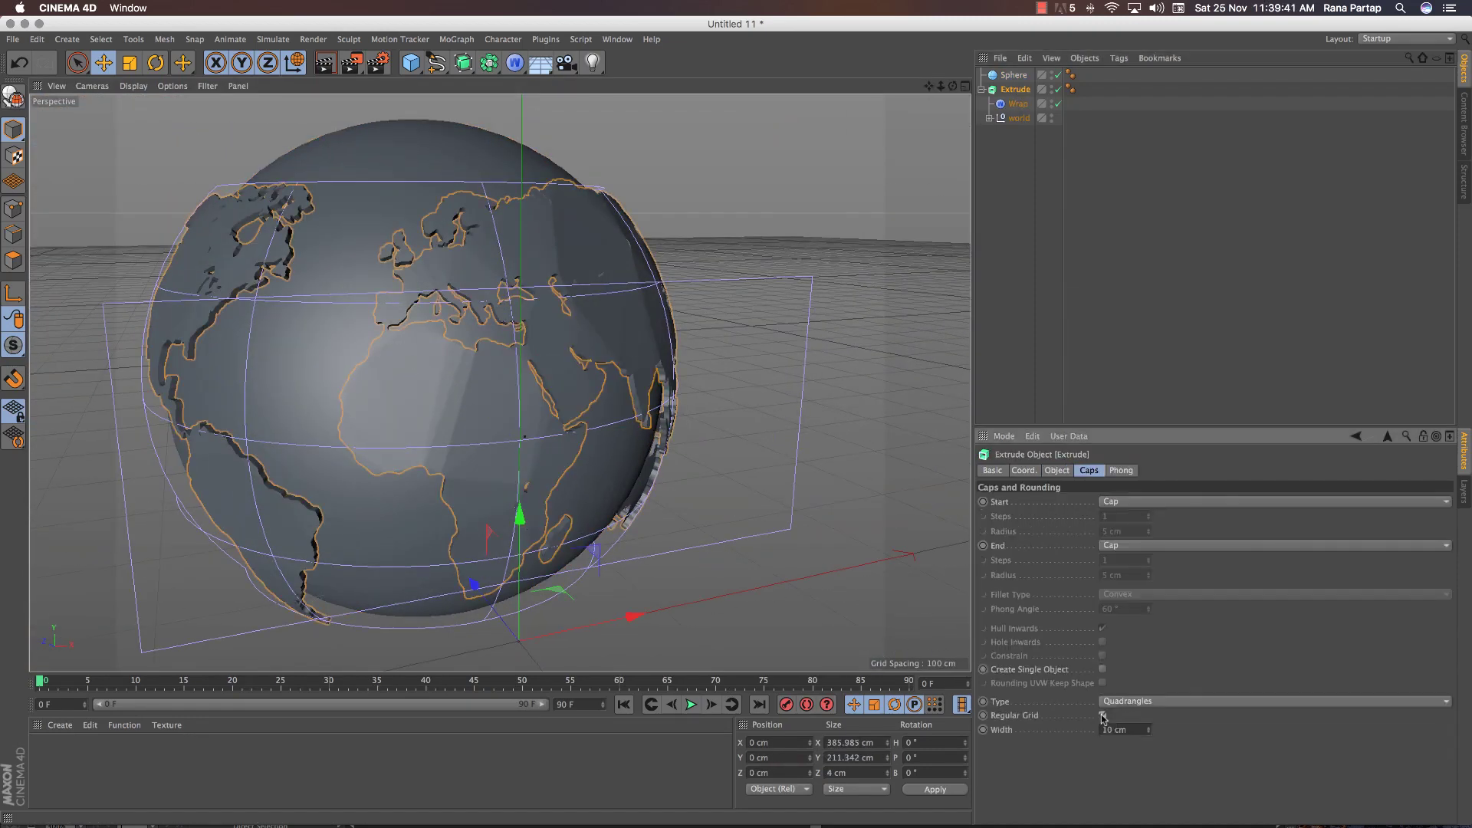
Lower the sphere slightly, nudge it back along Z, and reframe the whole globe
alt+drag(447, 421, 647, 388)
click(476, 408)
drag(476, 409, 407, 431)
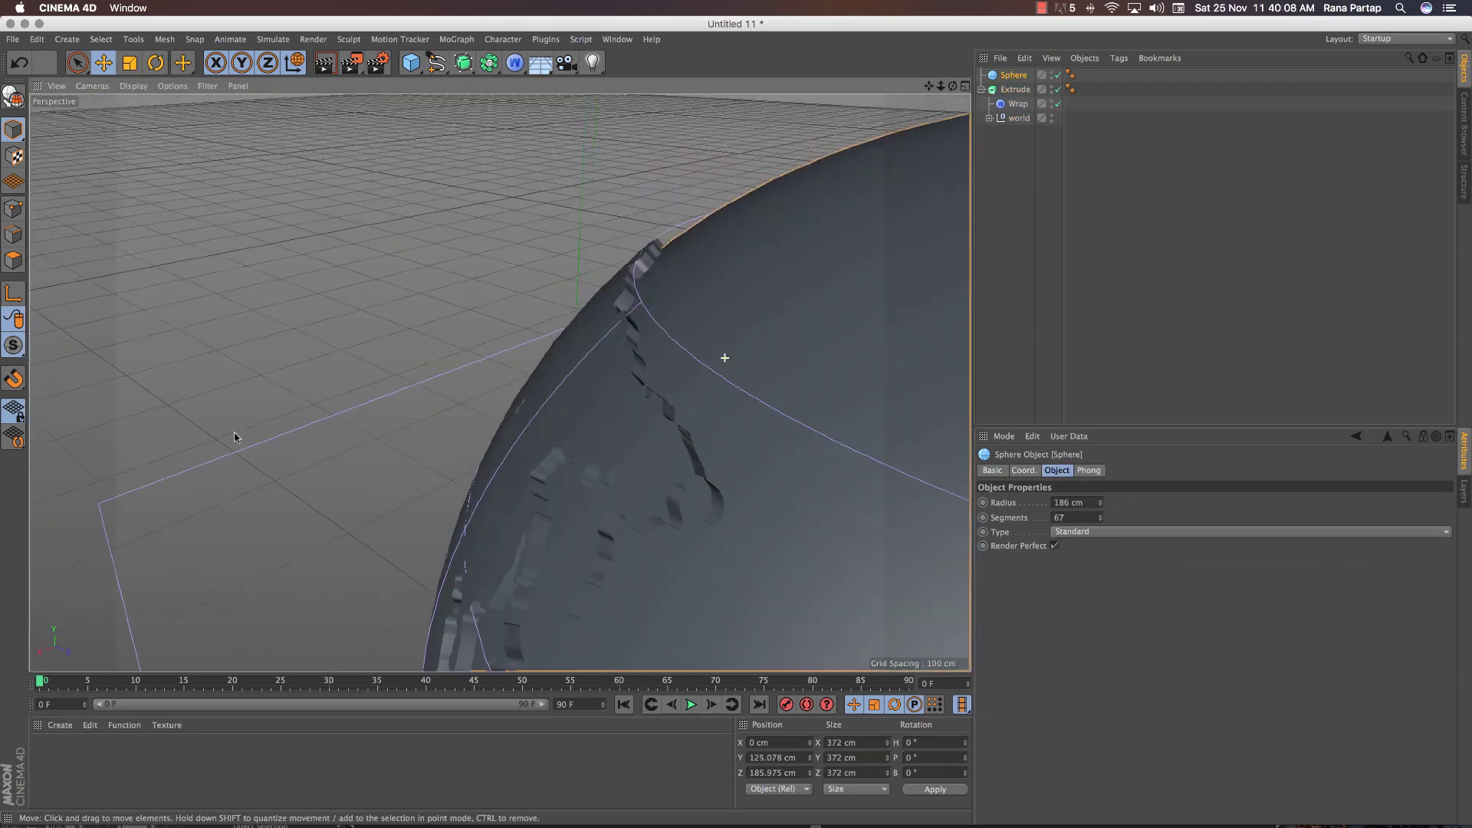
alt+drag(723, 355, 327, 440)
scroll(328, 439, up, 10)
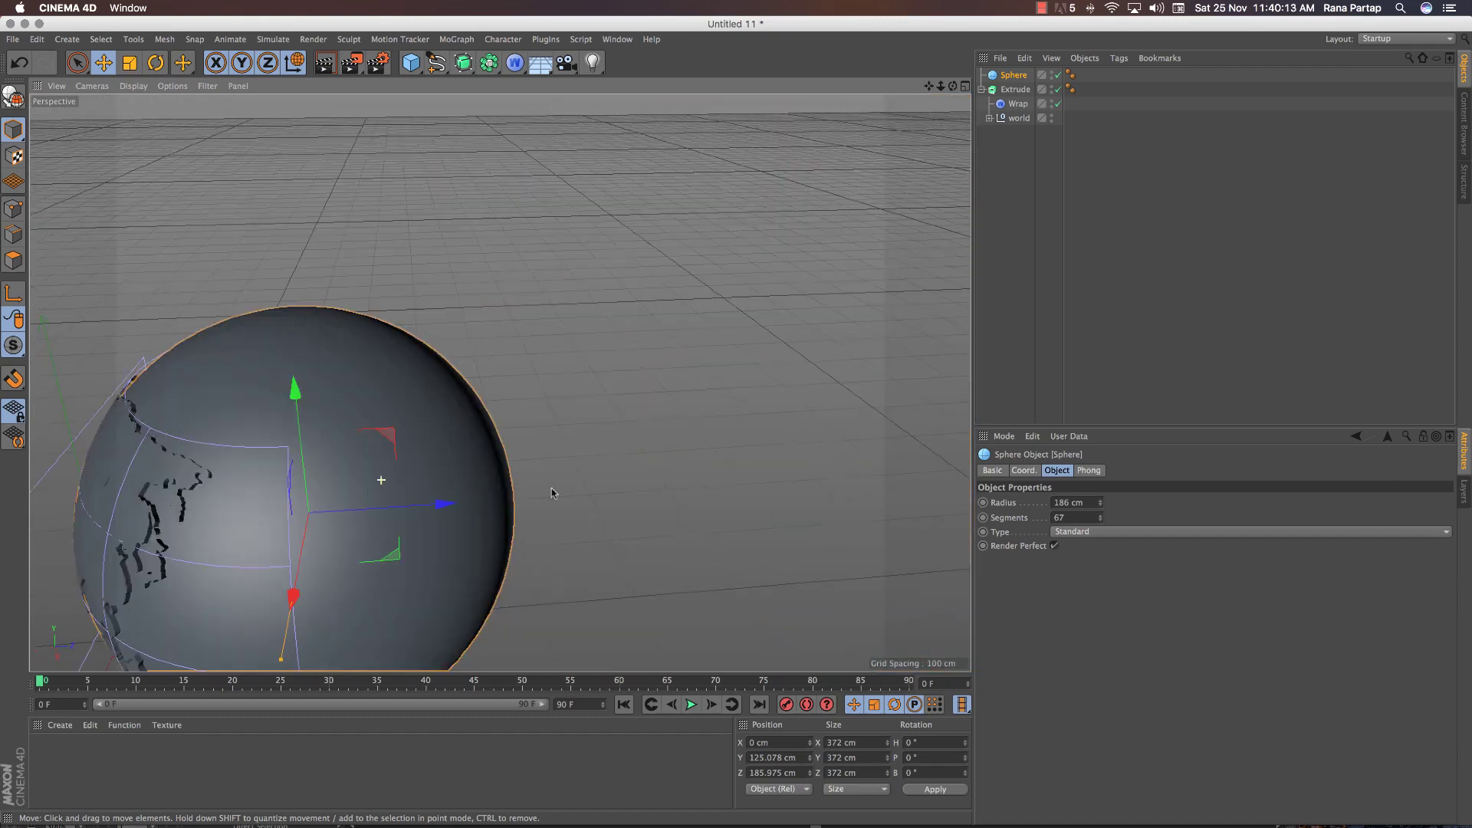
alt+drag(552, 493, 700, 330)
Load the MercyMat library and drag its orange material onto the sphere
key(ctrl+shift+a)
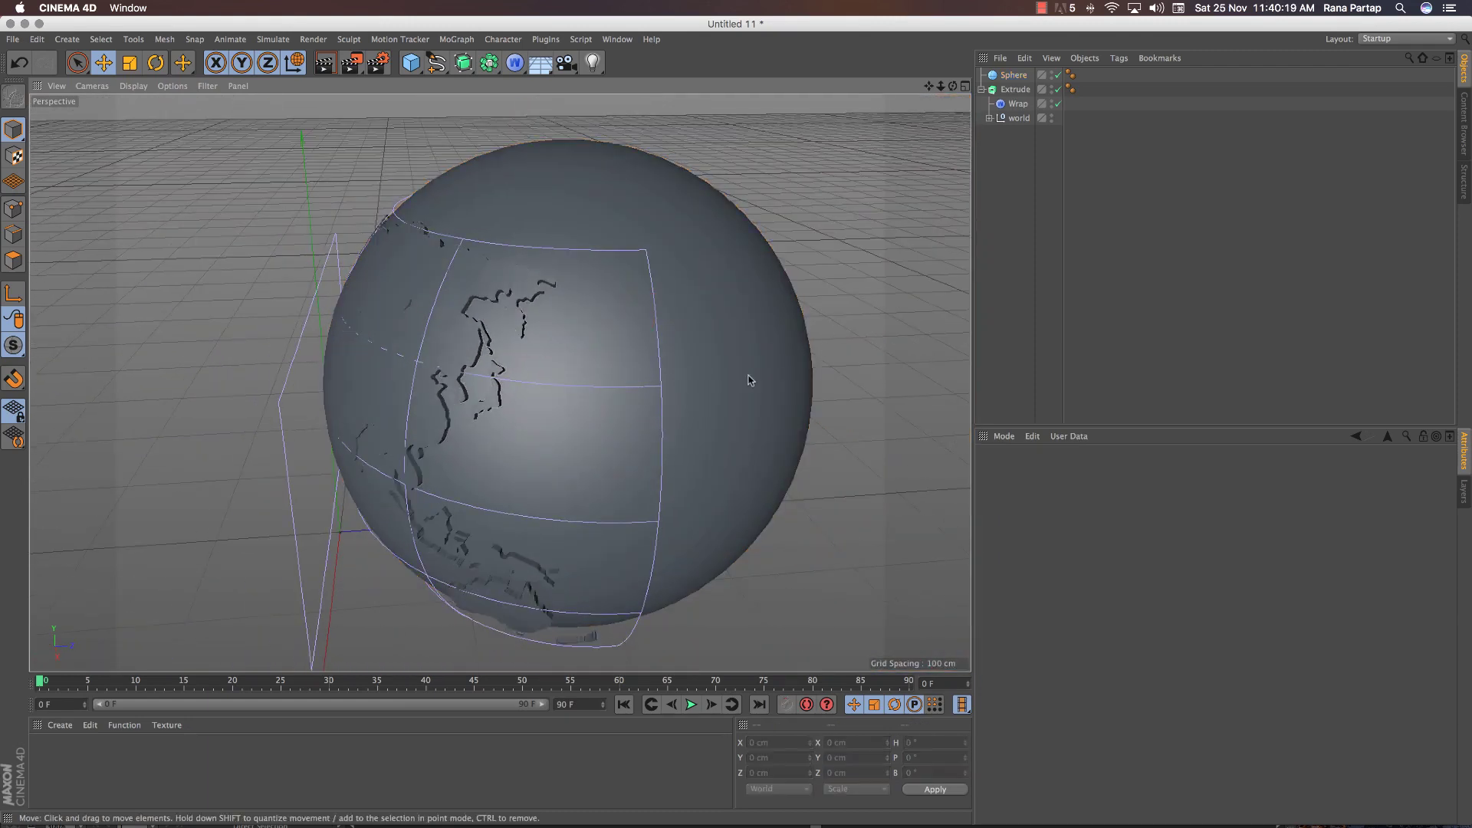
click(62, 725)
click(93, 638)
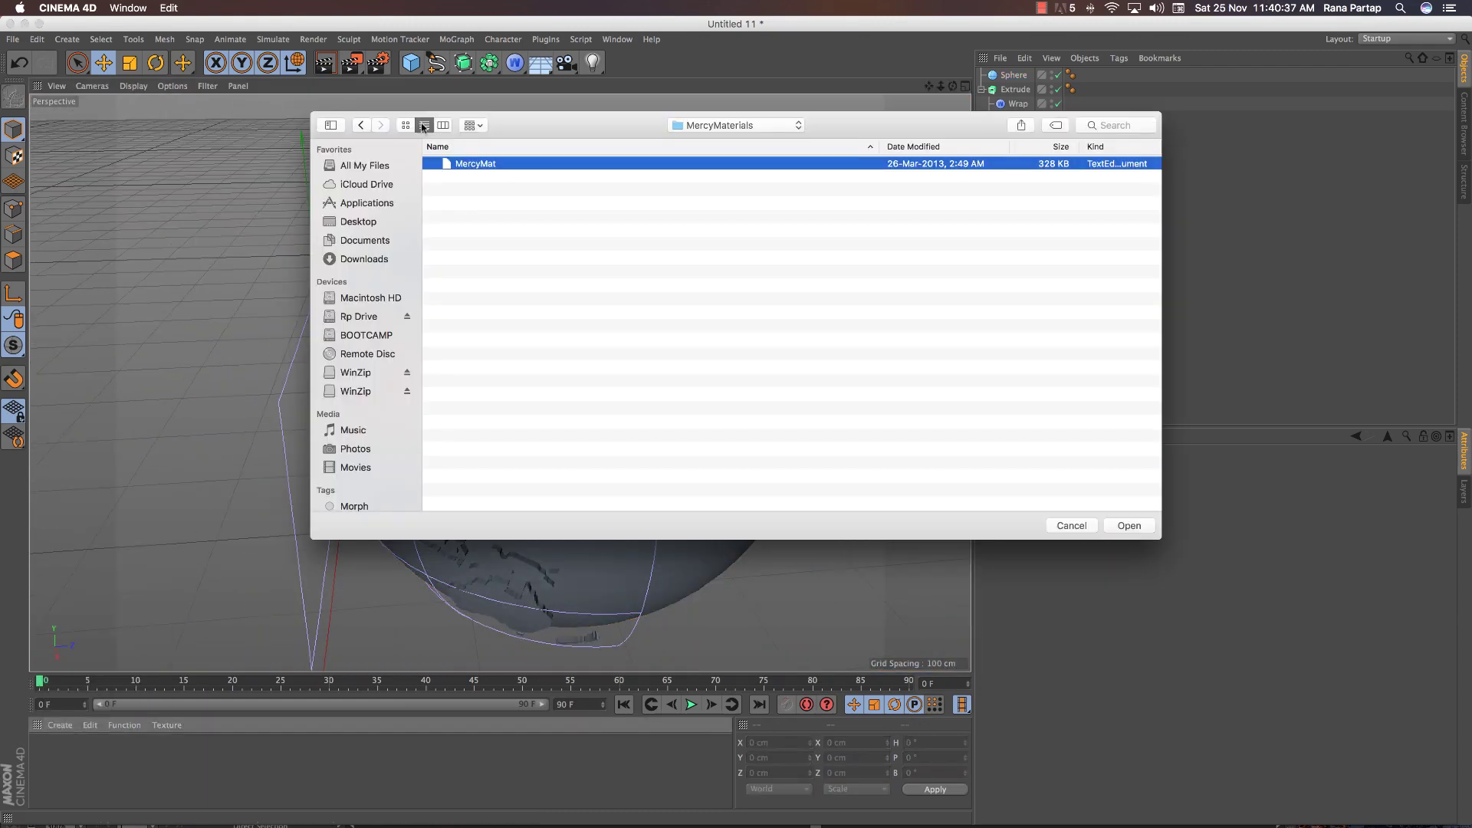
click(1129, 526)
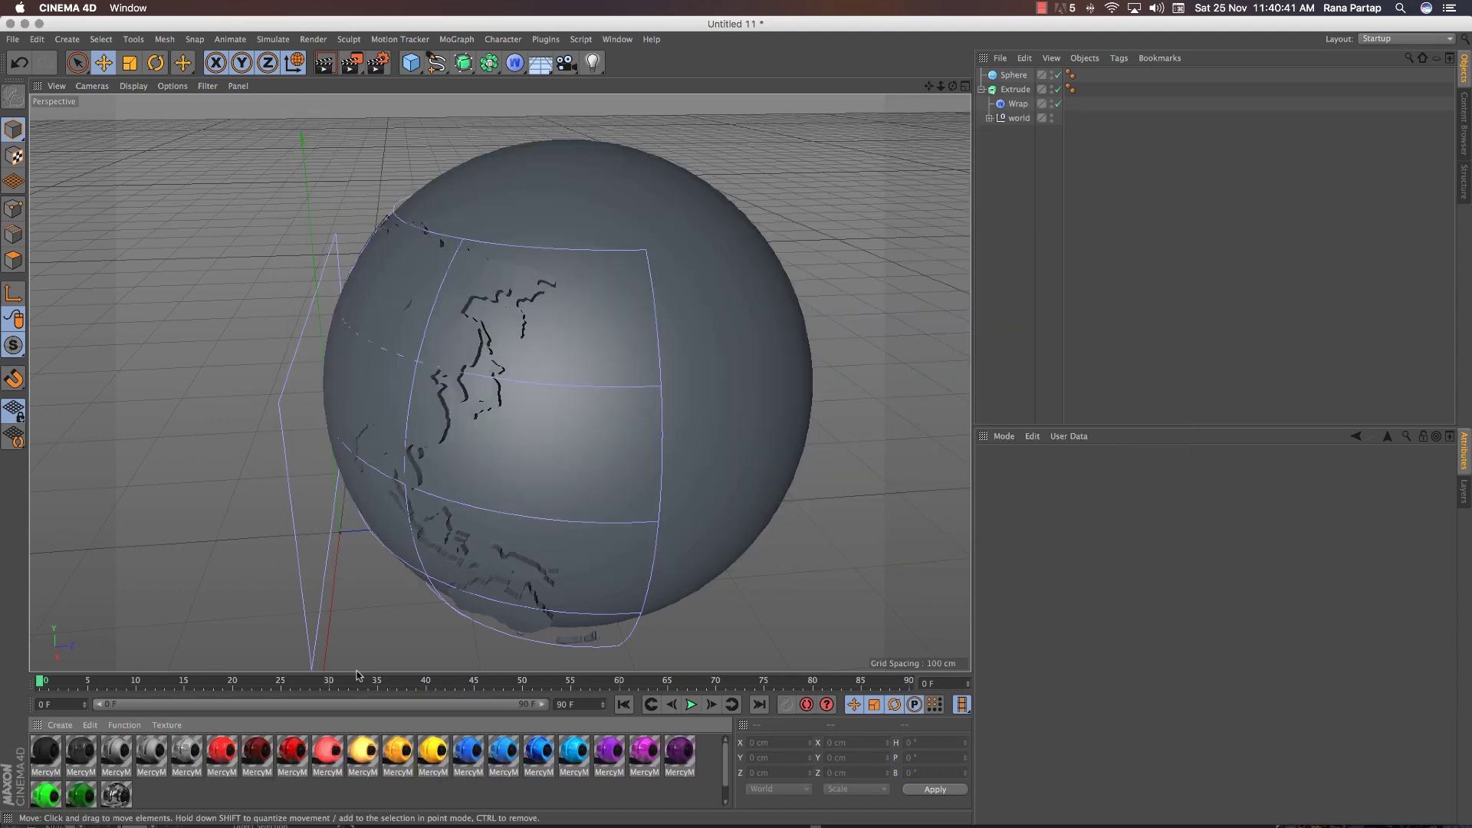
mouse_move(721, 494)
mouse_down()
mouse_move(414, 463)
mouse_move(450, 493)
mouse_move(404, 499)
mouse_move(438, 486)
mouse_up()
click(710, 529)
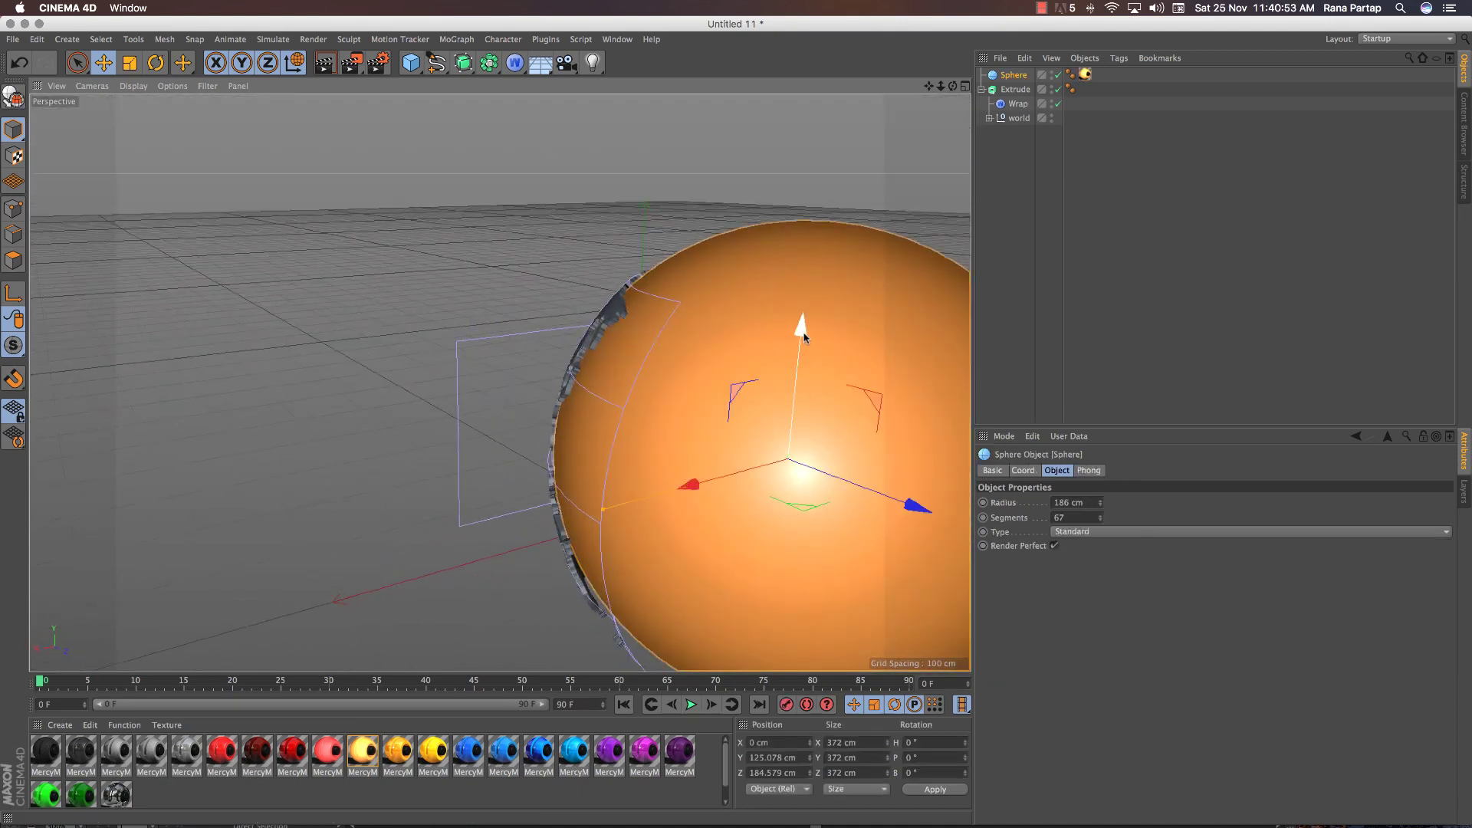
Orbit and zoom around the orange globe to inspect it from several sides
mouse_move(786, 461)
alt+mouse_down()
mouse_move(674, 460)
mouse_move(528, 379)
mouse_move(614, 406)
mouse_move(537, 353)
mouse_move(506, 361)
alt+mouse_up()
scroll(506, 361, down, 5)
scroll(543, 346, up, 10)
scroll(543, 346, down, 5)
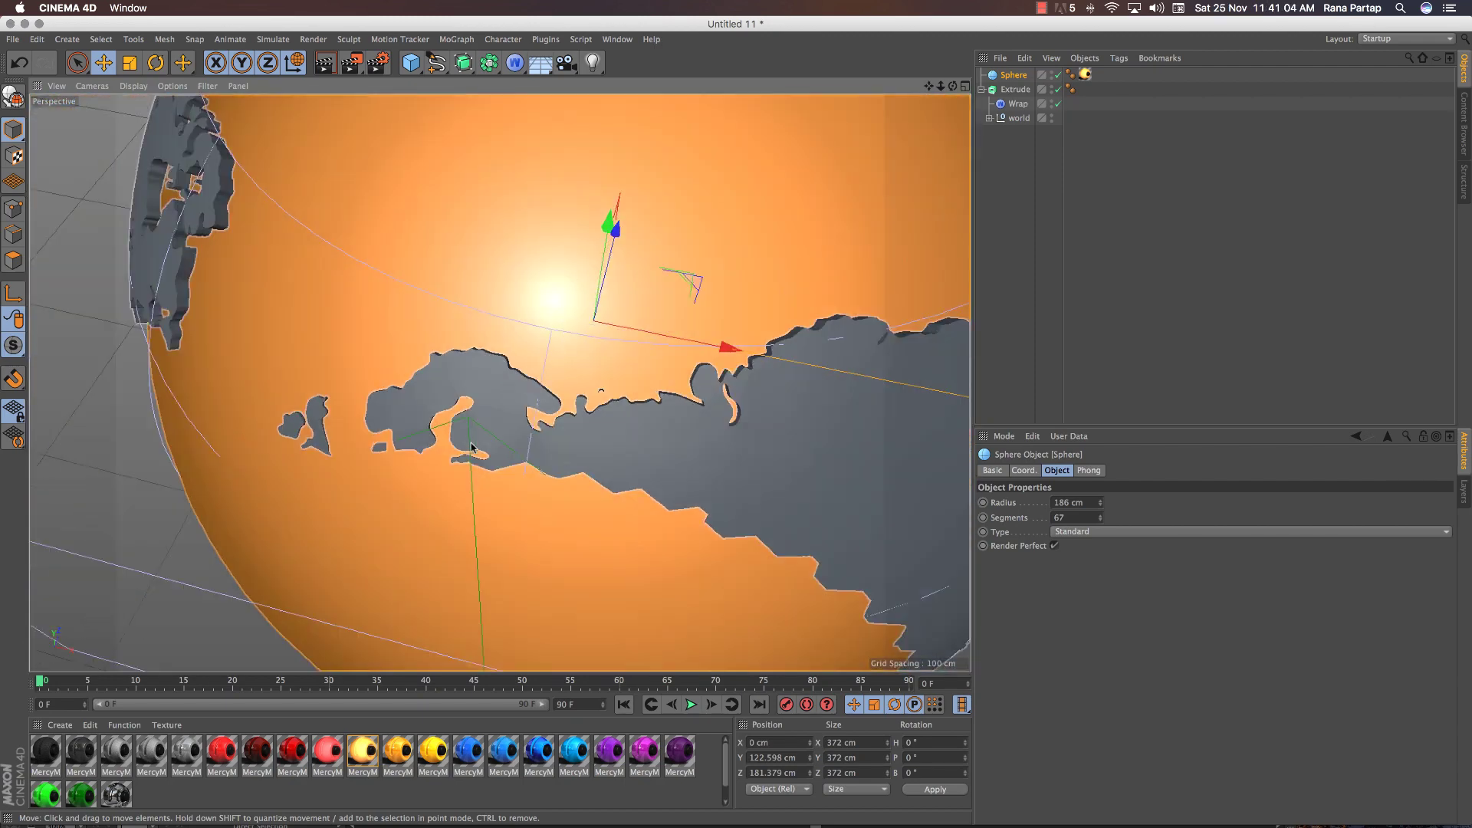
scroll(480, 442, up, 3)
scroll(507, 349, down, 3)
scroll(562, 296, down, 5)
mouse_move(601, 470)
alt+mouse_down()
mouse_move(697, 540)
mouse_move(439, 529)
mouse_move(378, 565)
mouse_move(742, 328)
mouse_move(691, 362)
alt+mouse_up()
scroll(561, 338, up, 3)
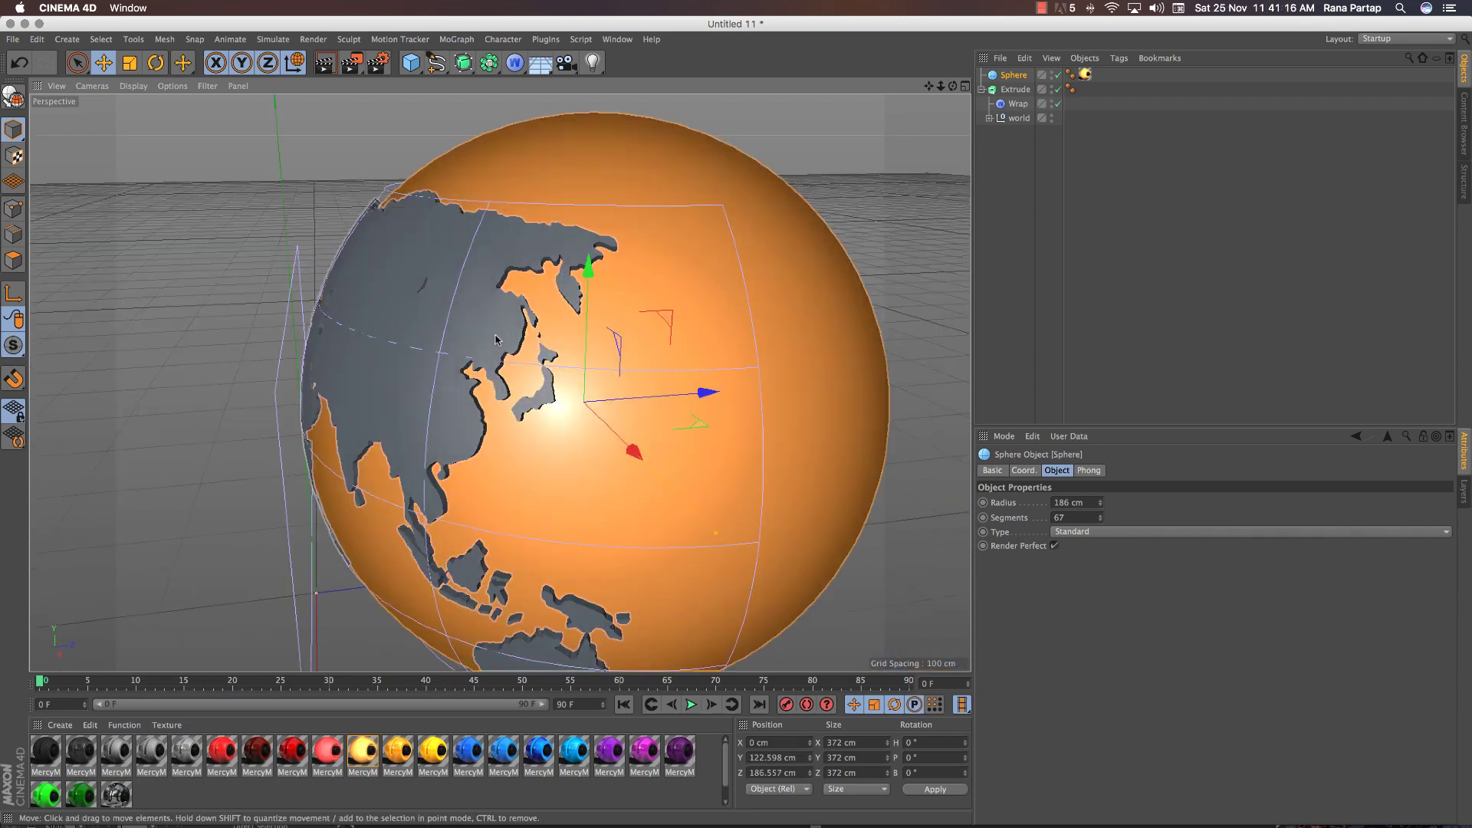
alt+drag(583, 306, 710, 378)
scroll(712, 300, up, 3)
scroll(712, 300, down, 2)
mouse_move(712, 300)
alt+mouse_down()
mouse_move(700, 431)
mouse_move(663, 355)
mouse_move(750, 362)
mouse_move(623, 368)
alt+mouse_up()
scroll(663, 355, down, 3)
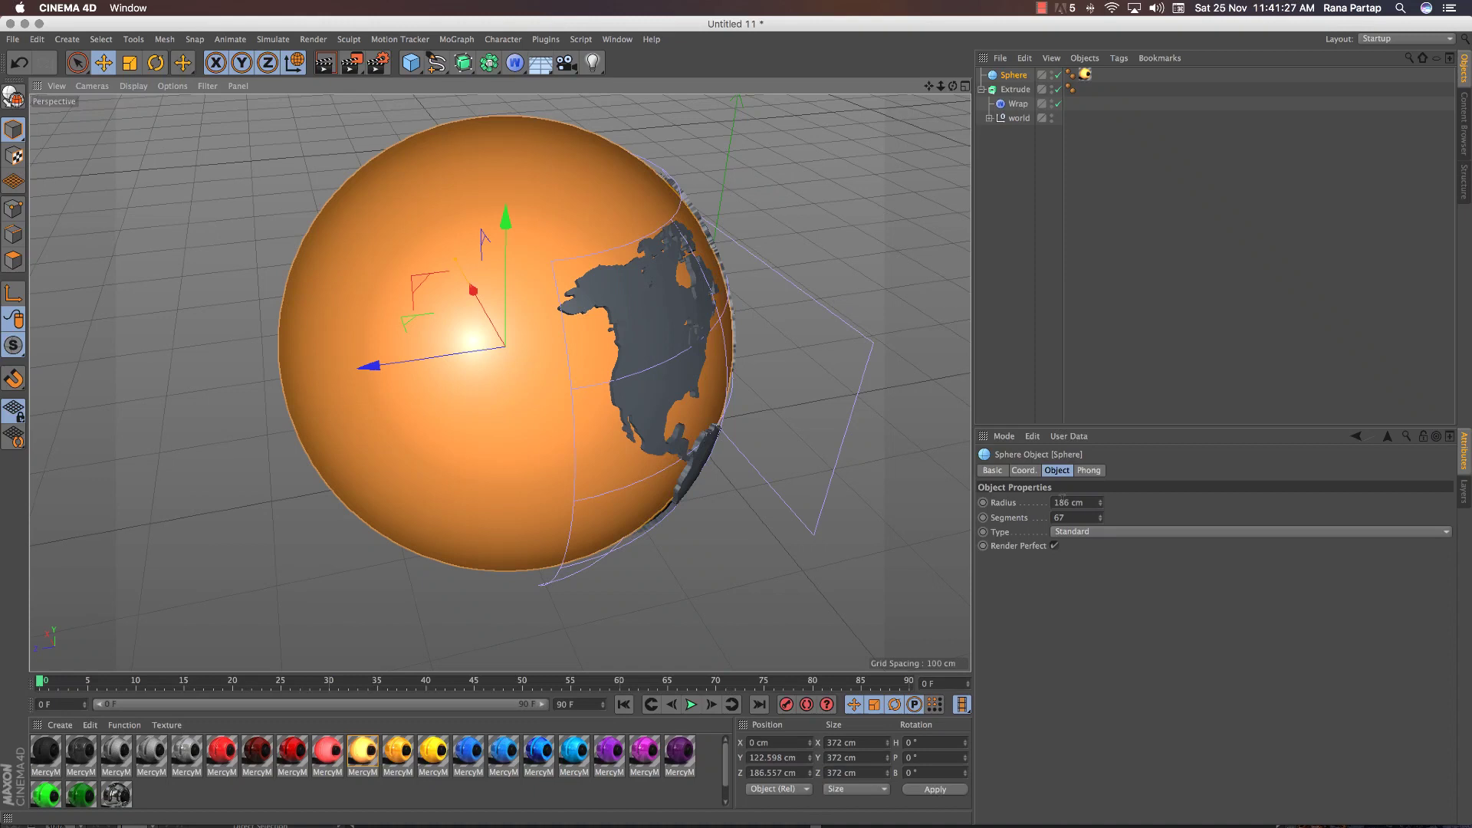
Set the sphere radius to 190 cm and Z to 192.416 cm, framing Europe and Africa
drag(1102, 505, 1102, 498)
alt+drag(805, 389, 652, 396)
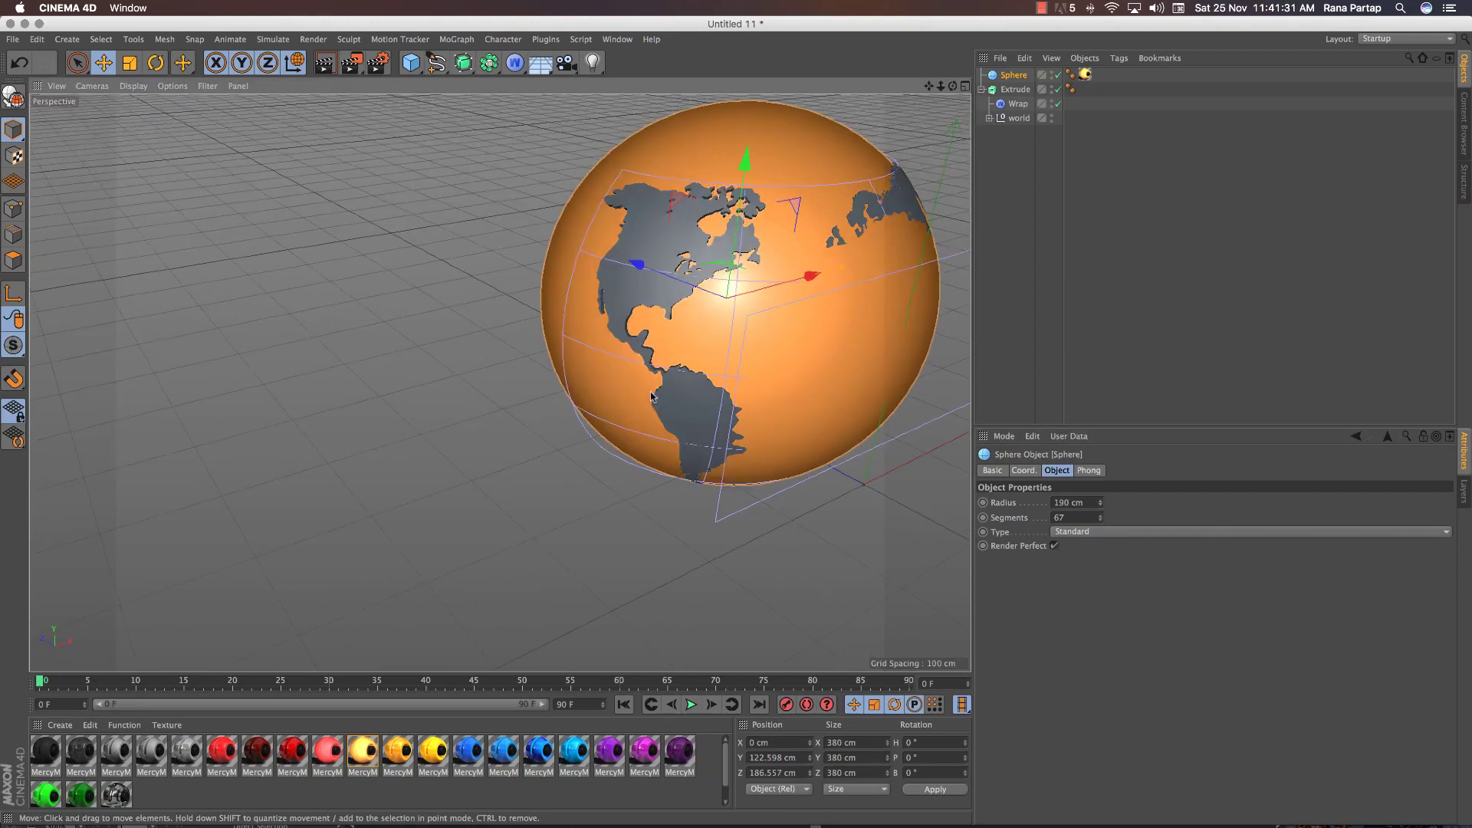
alt+drag(646, 317, 514, 317)
drag(912, 465, 922, 465)
scroll(843, 460, down, 3)
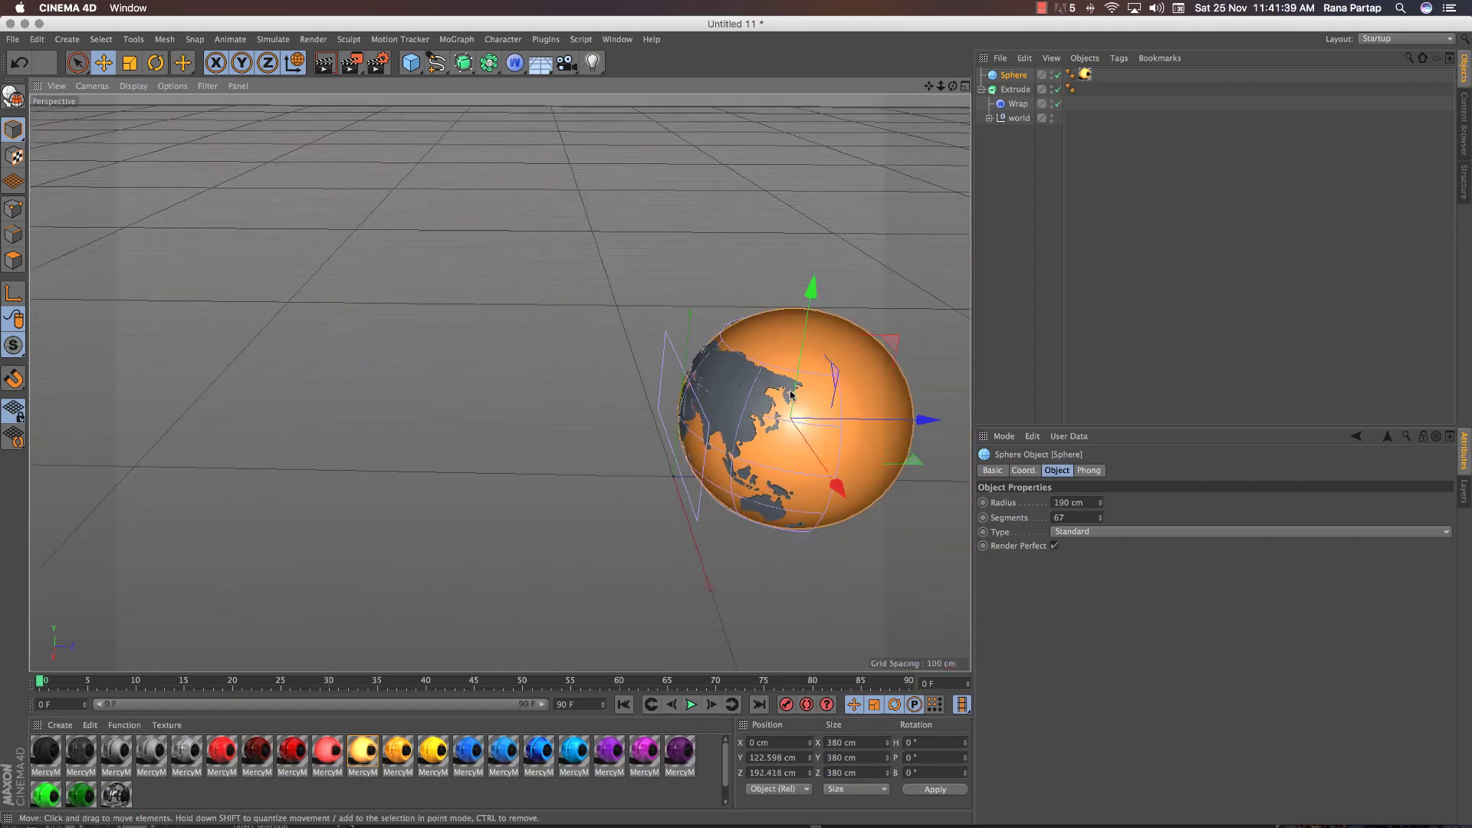
alt+drag(384, 345, 537, 345)
scroll(537, 322, up, 3)
scroll(568, 250, up, 3)
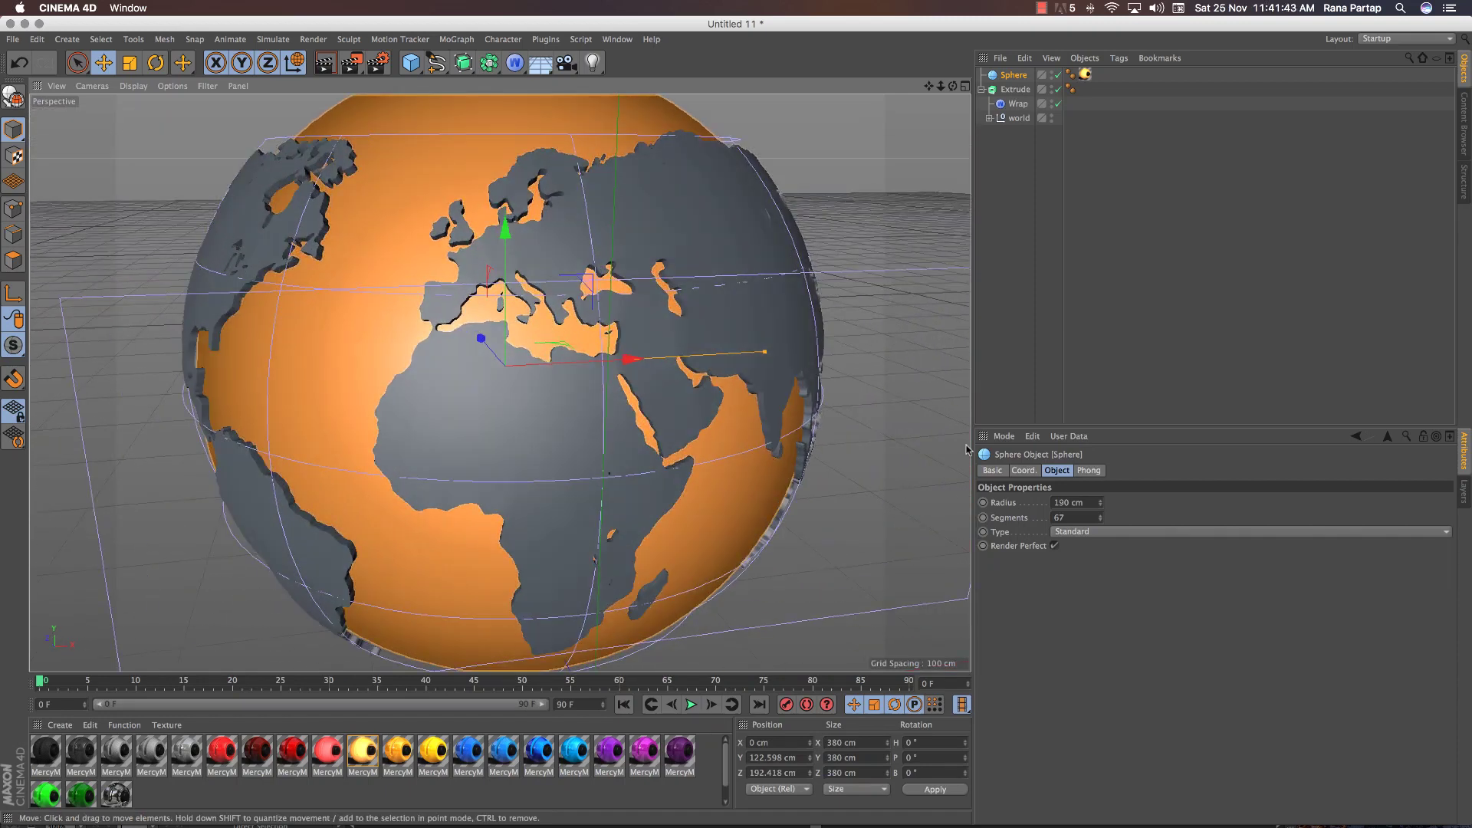
click(919, 438)
Apply the blue MercyMP material to the extruded continents and preview a render over the Atlantic
click(723, 347)
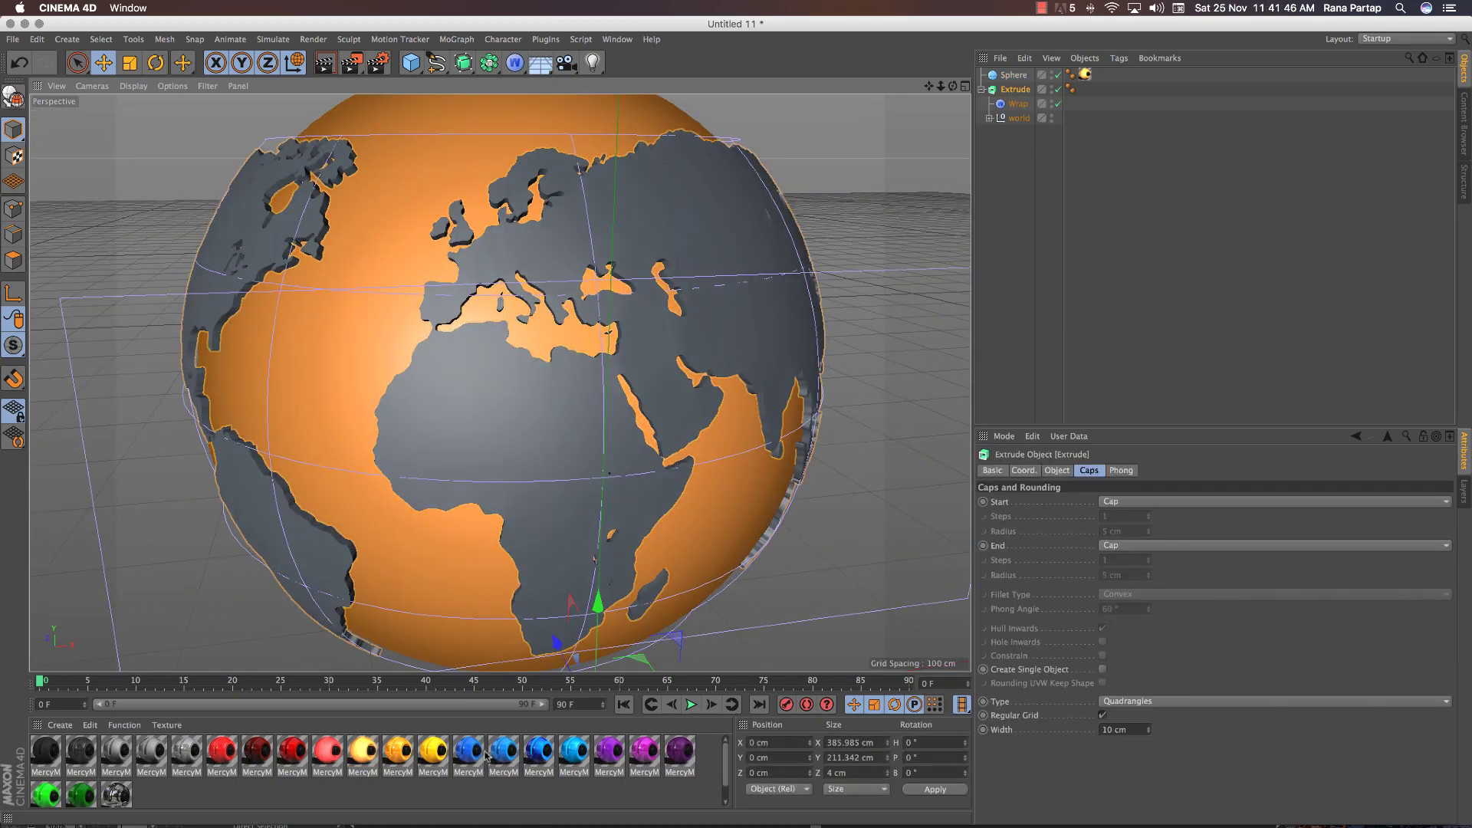
drag(484, 757, 639, 651)
drag(1021, 117, 1020, 90)
alt+drag(690, 329, 770, 330)
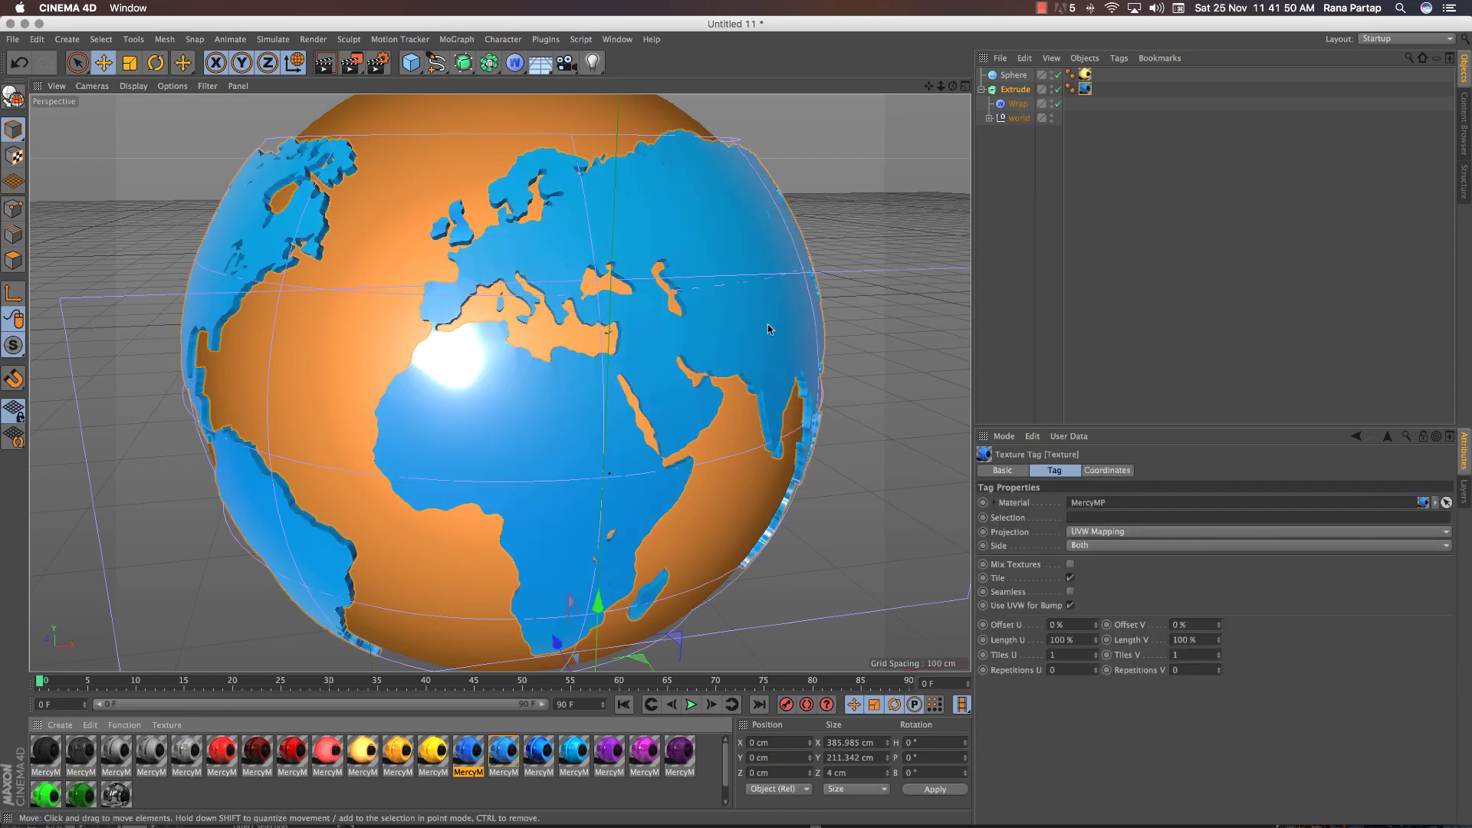
click(863, 338)
scroll(846, 378, down, 2)
mouse_move(770, 380)
alt+mouse_down()
mouse_move(669, 346)
mouse_move(756, 345)
mouse_move(774, 322)
alt+mouse_up()
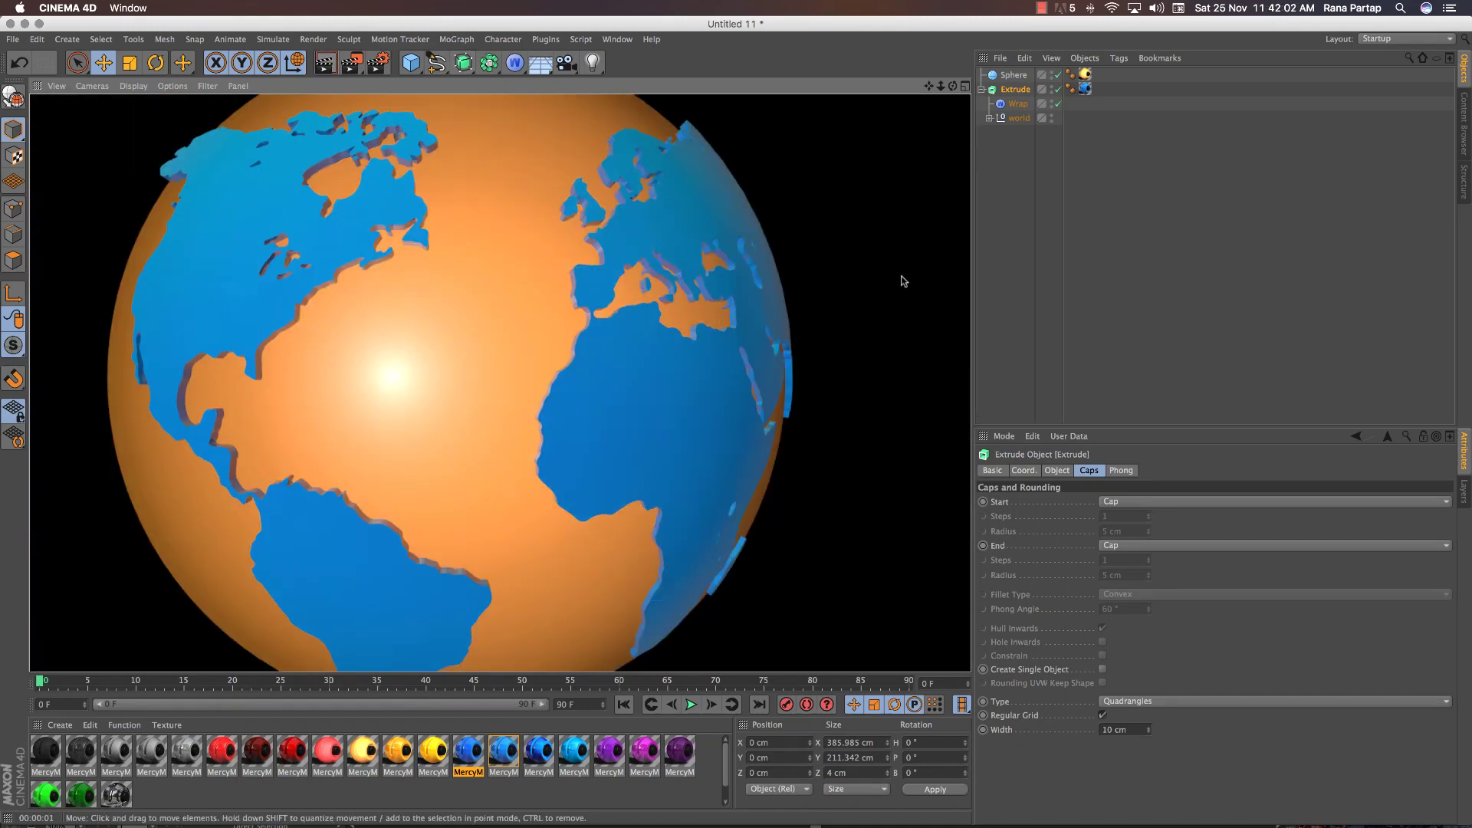
click(640, 313)
click(575, 158)
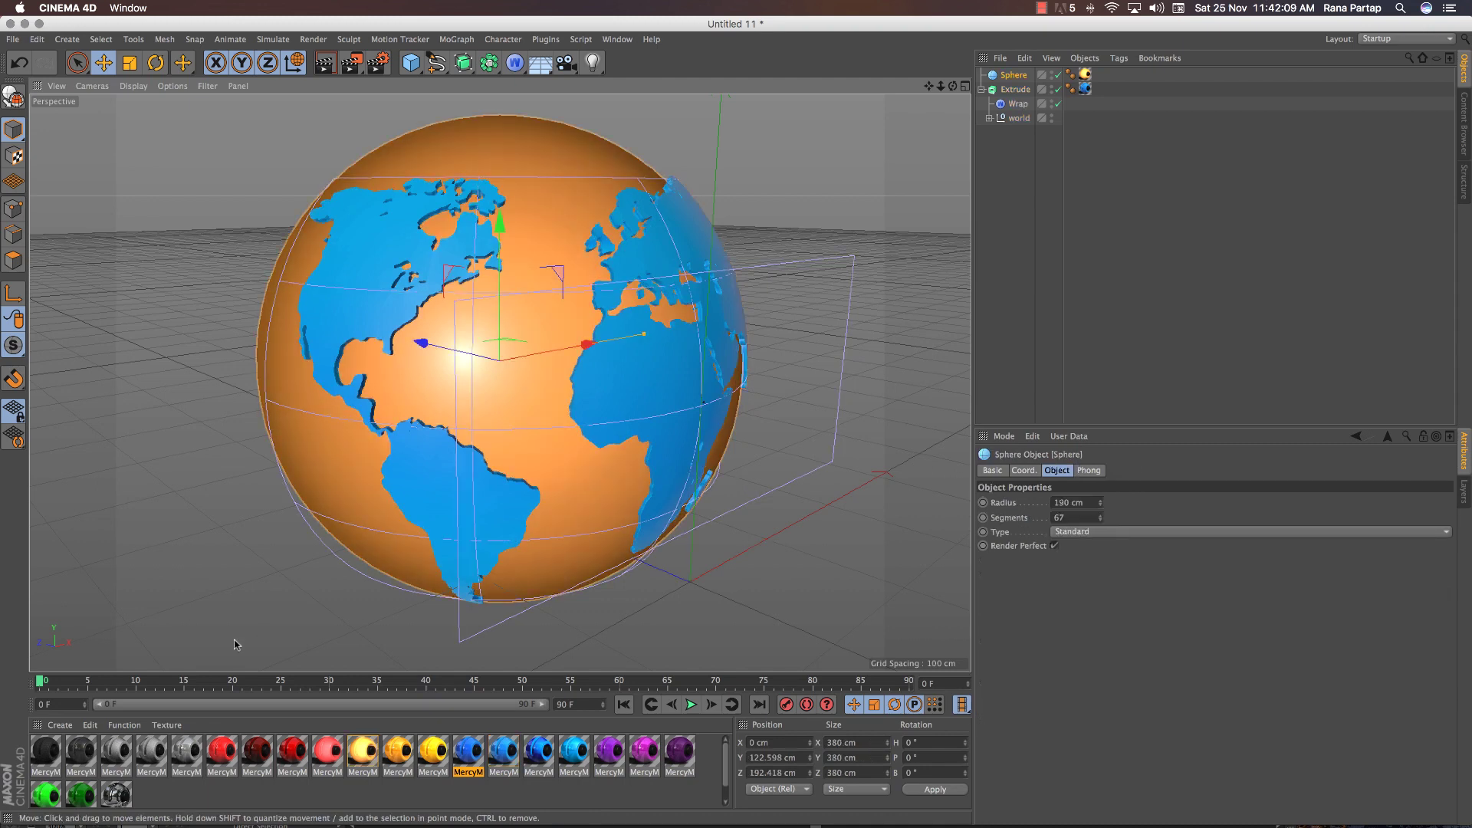
Give the sphere the white material with Diffusion unchecked, and render a preview
drag(182, 752, 499, 384)
click(186, 759)
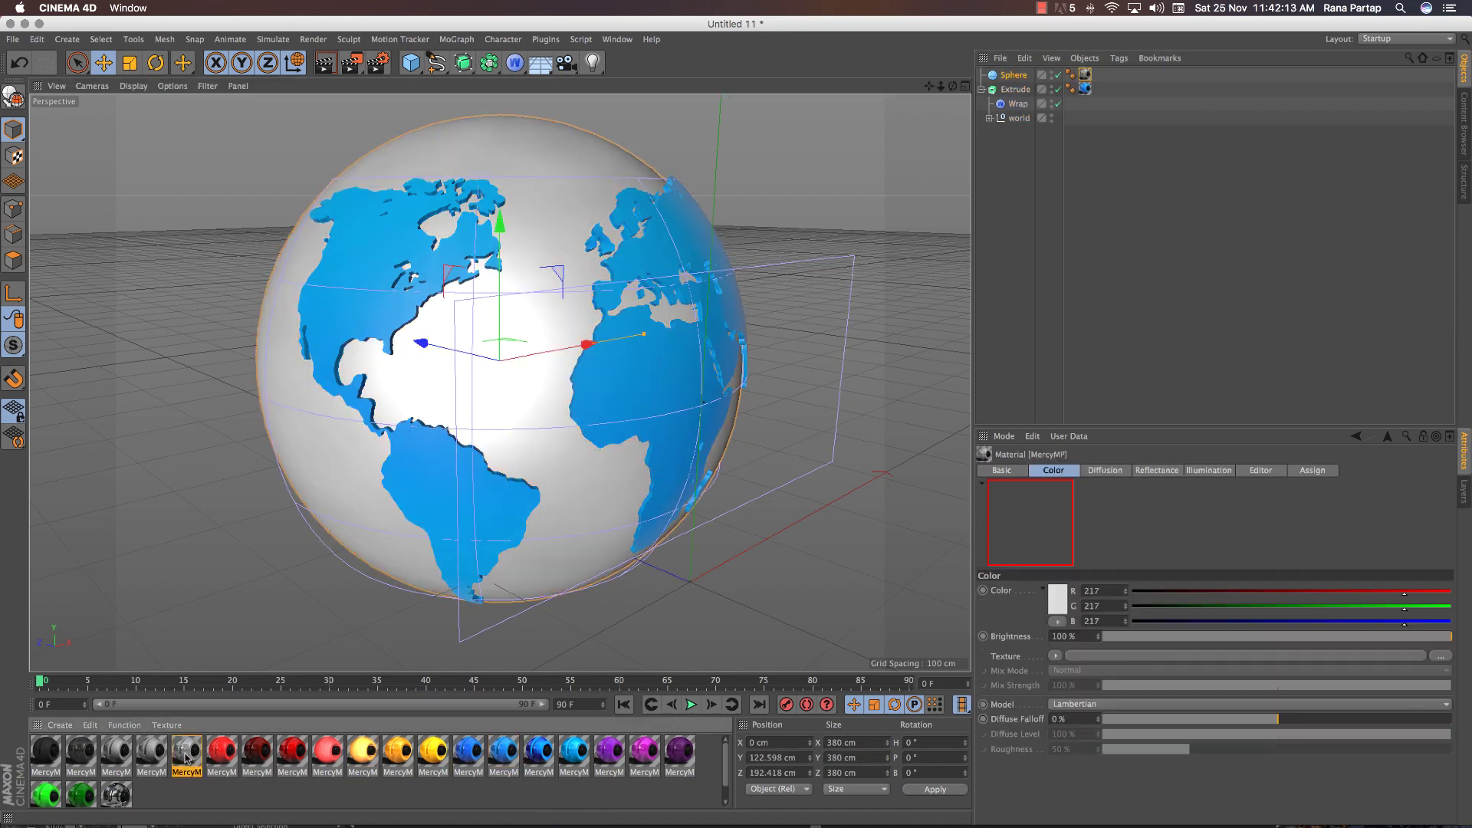
double_click(186, 759)
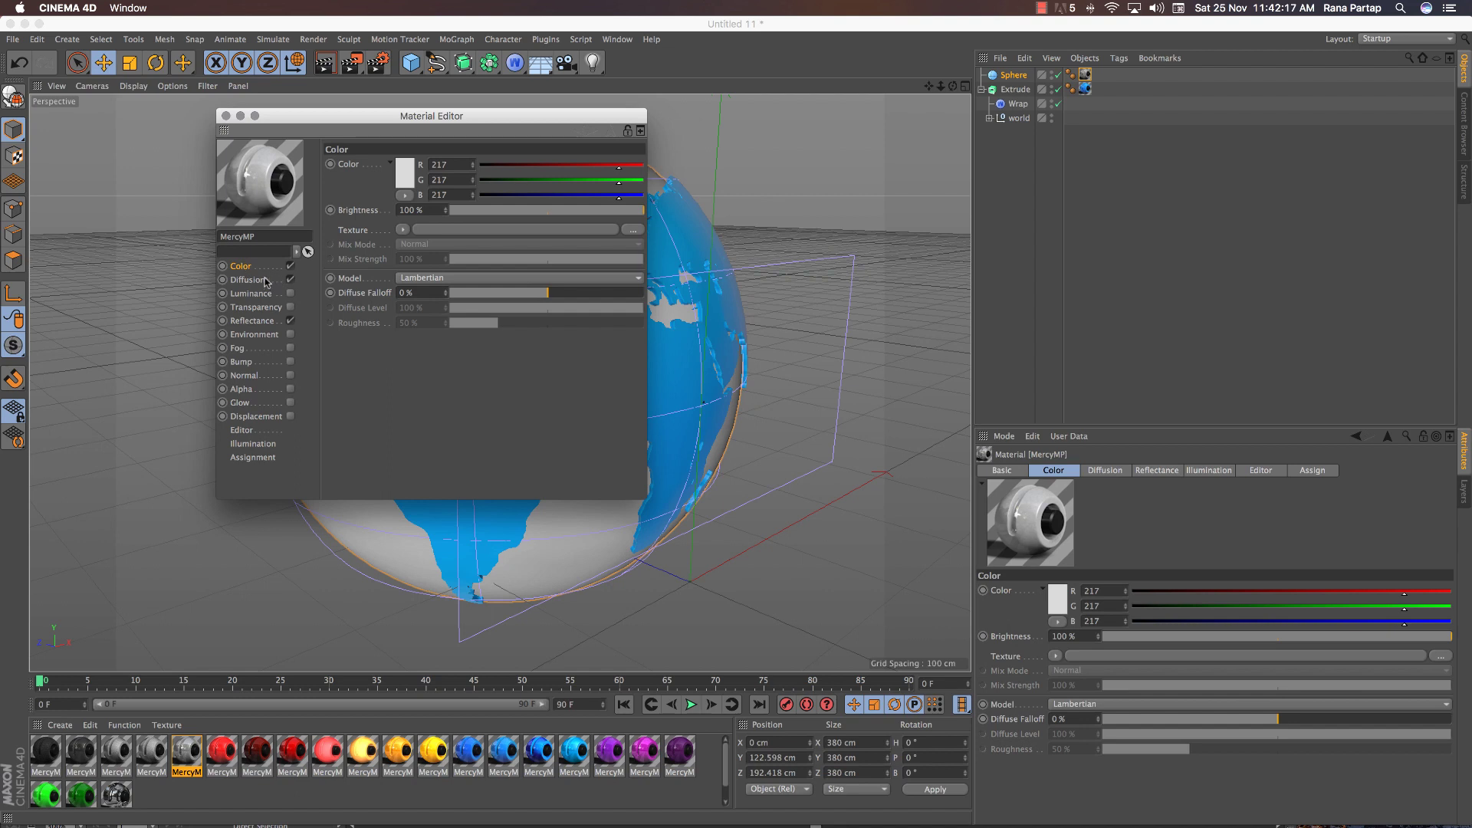
click(292, 280)
click(225, 115)
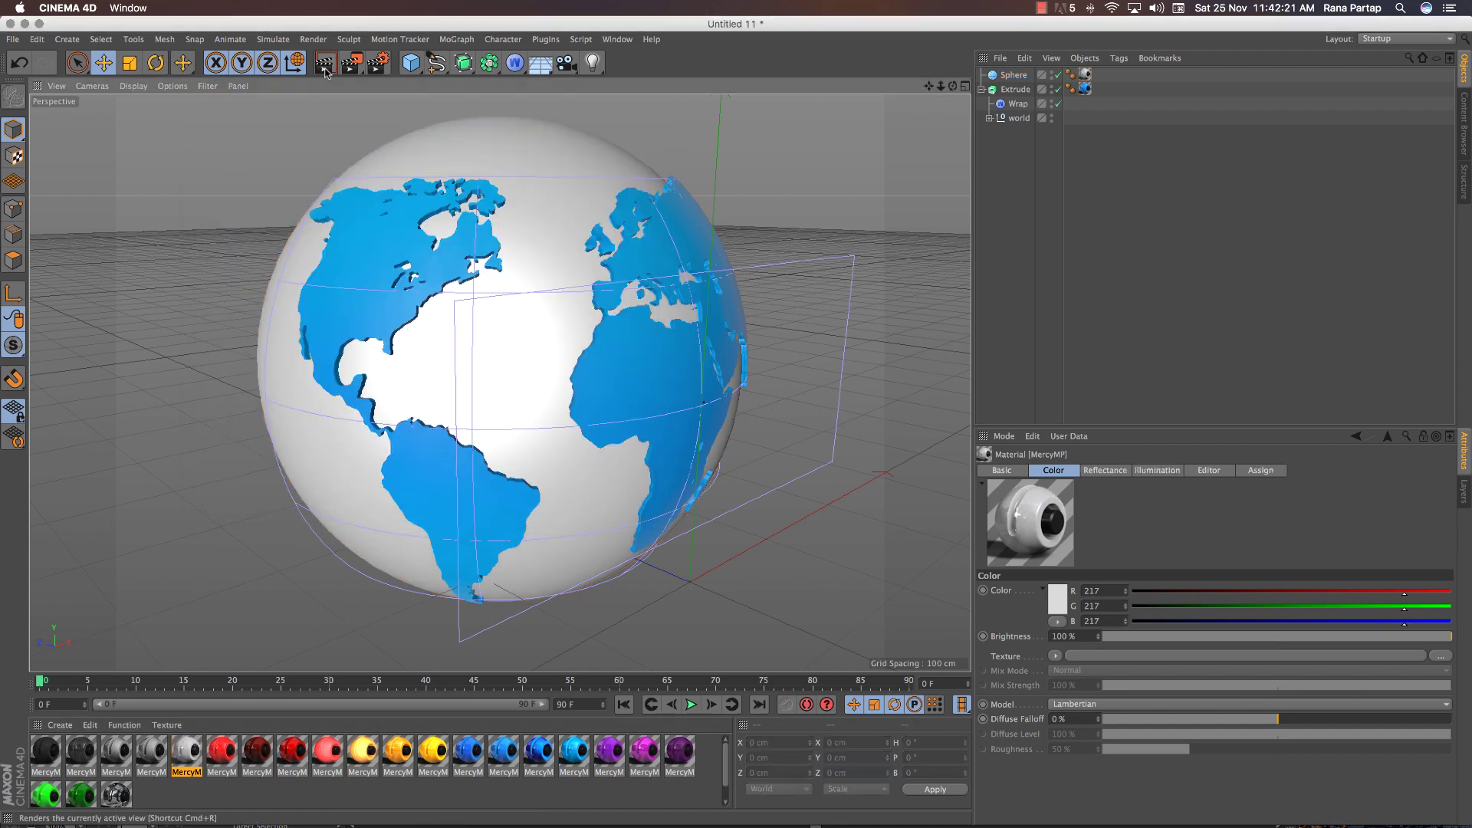
key(ctrl+r)
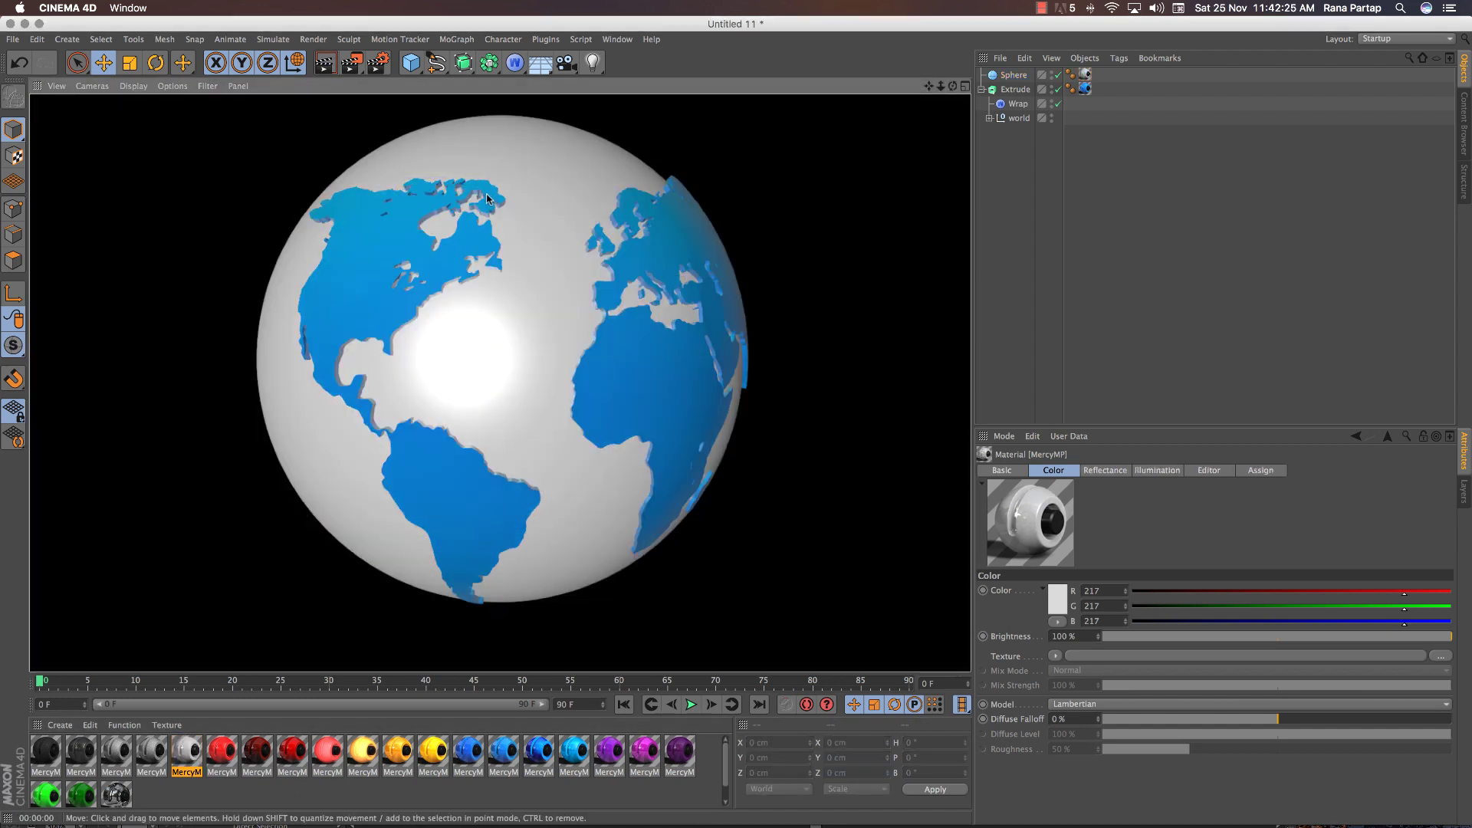
click(568, 115)
click(550, 66)
Add a Floor lowered to Y -61.679 cm with the MercyMP material, then render
click(627, 82)
drag(690, 301, 690, 330)
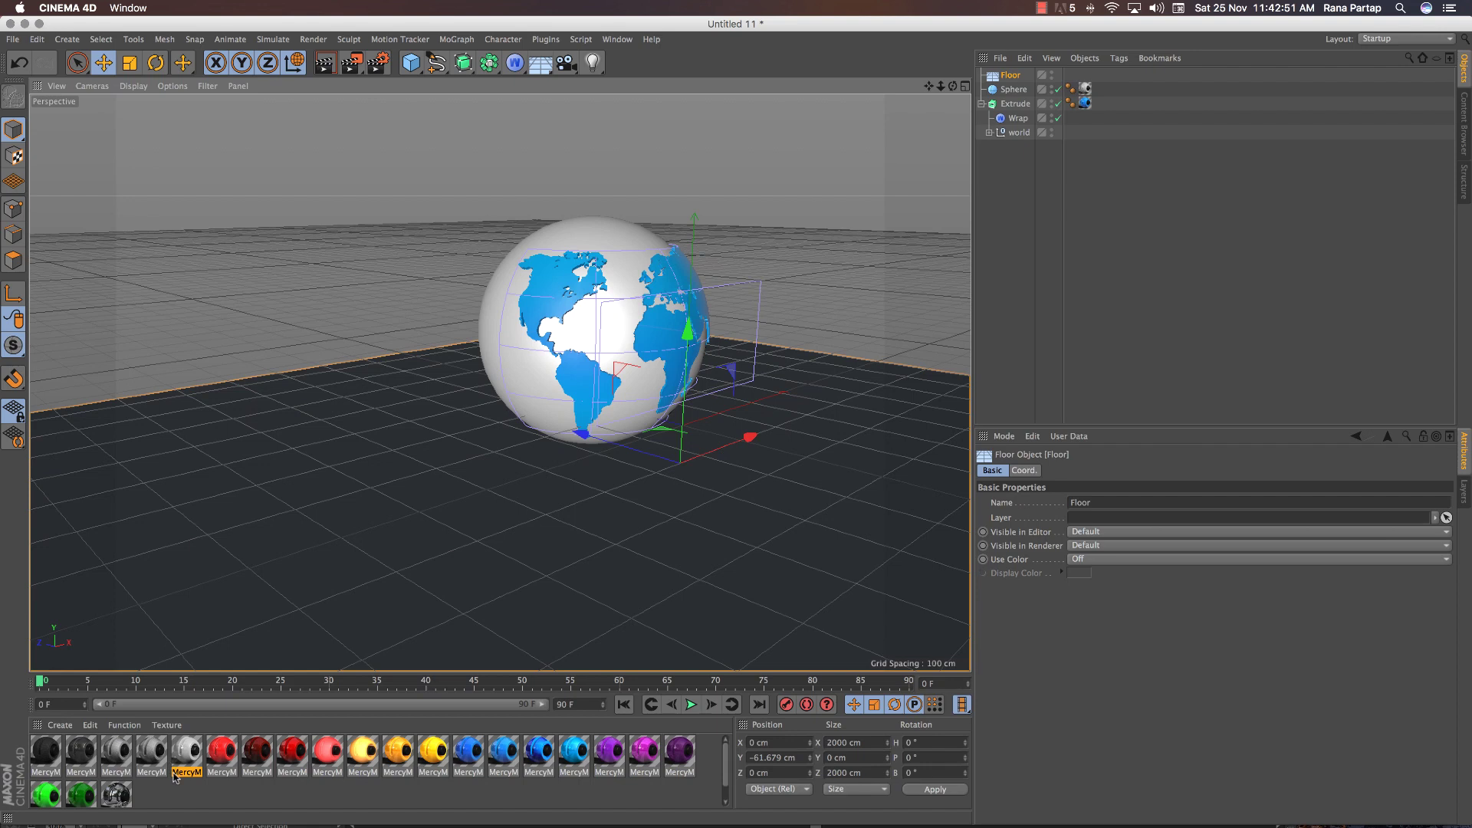
drag(175, 777, 405, 648)
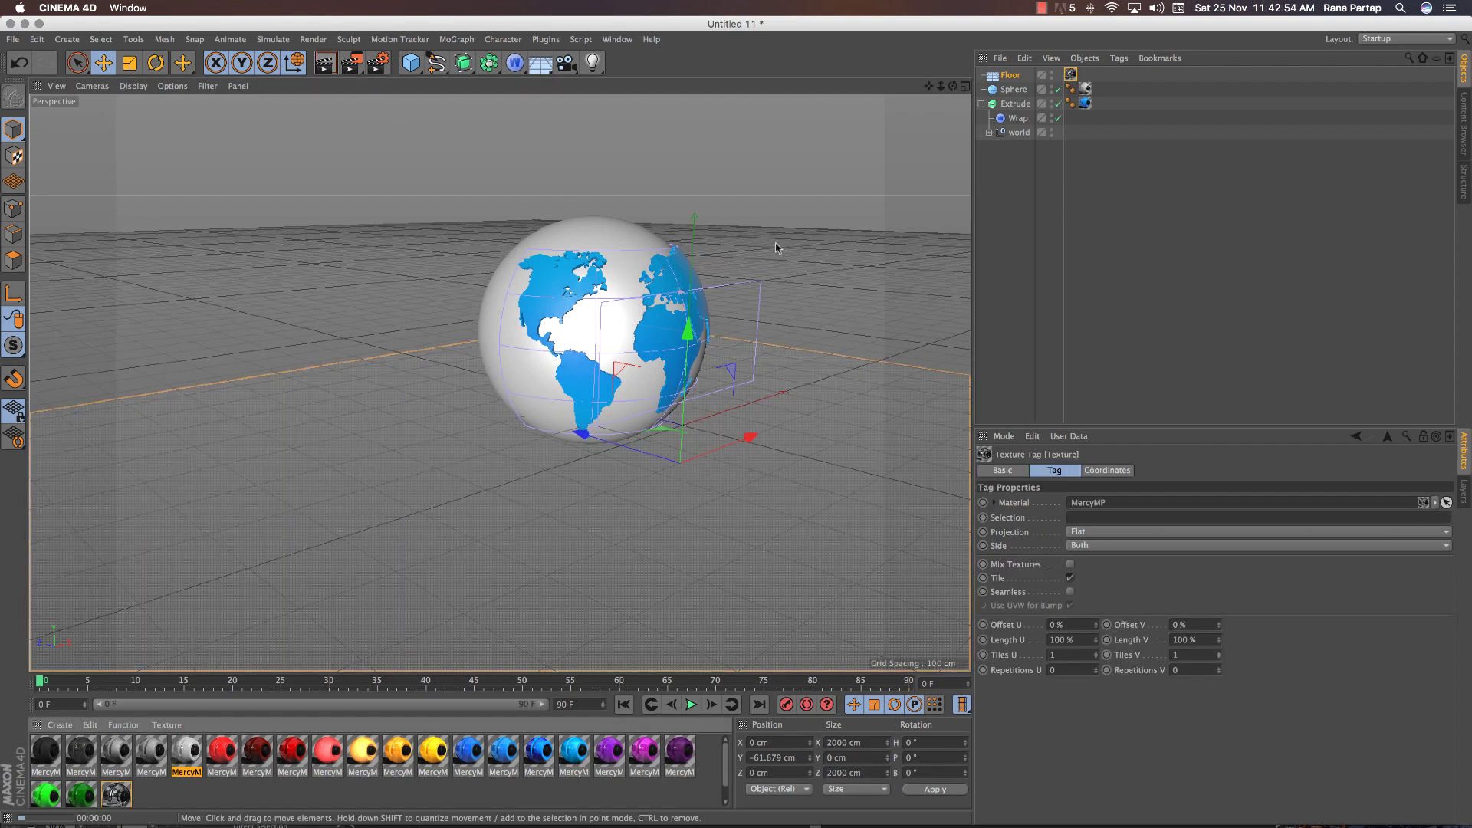
key(ctrl+r)
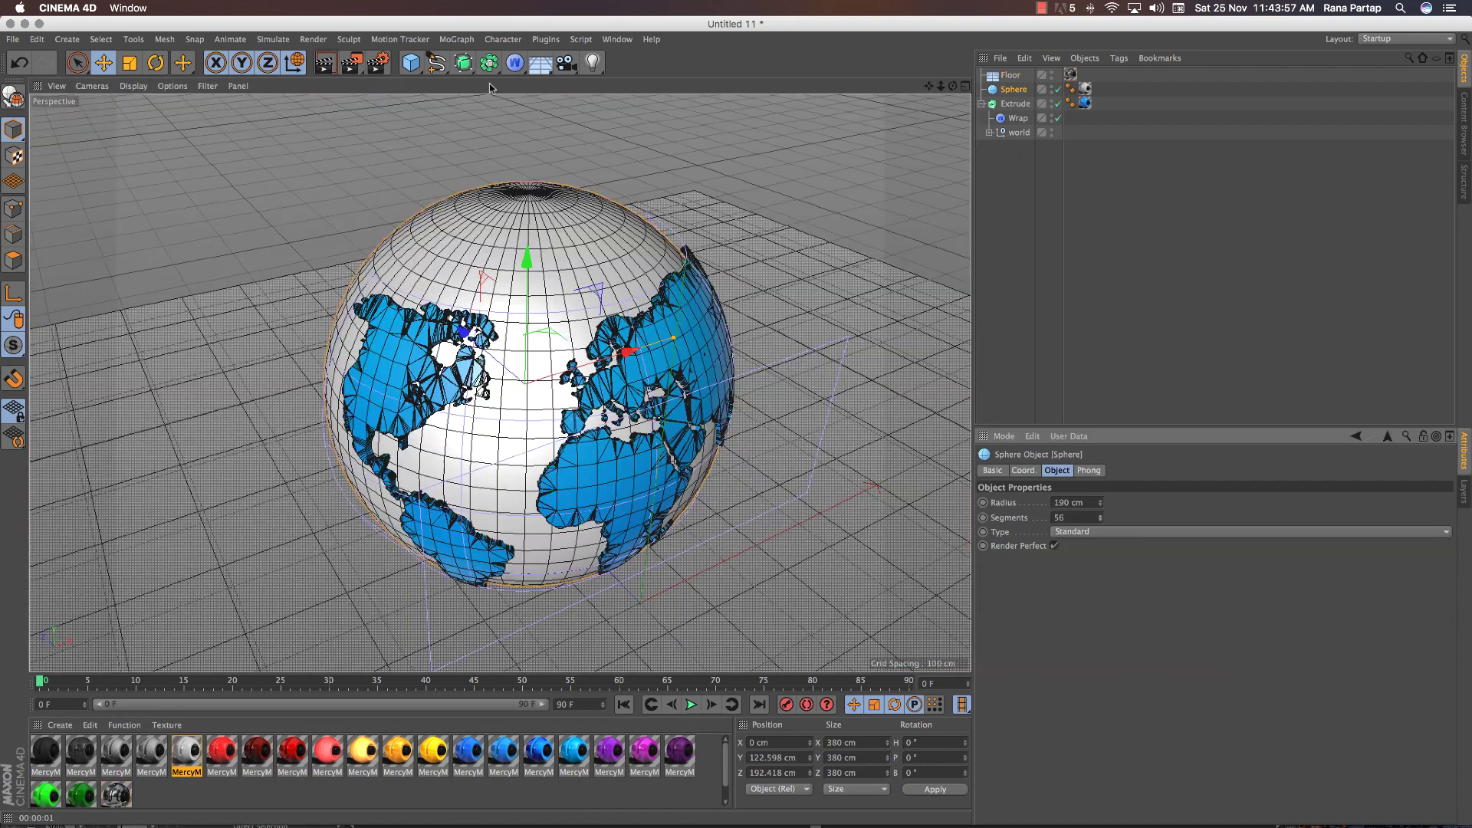
Add an Atom Array generator and place the sphere inside it
click(489, 66)
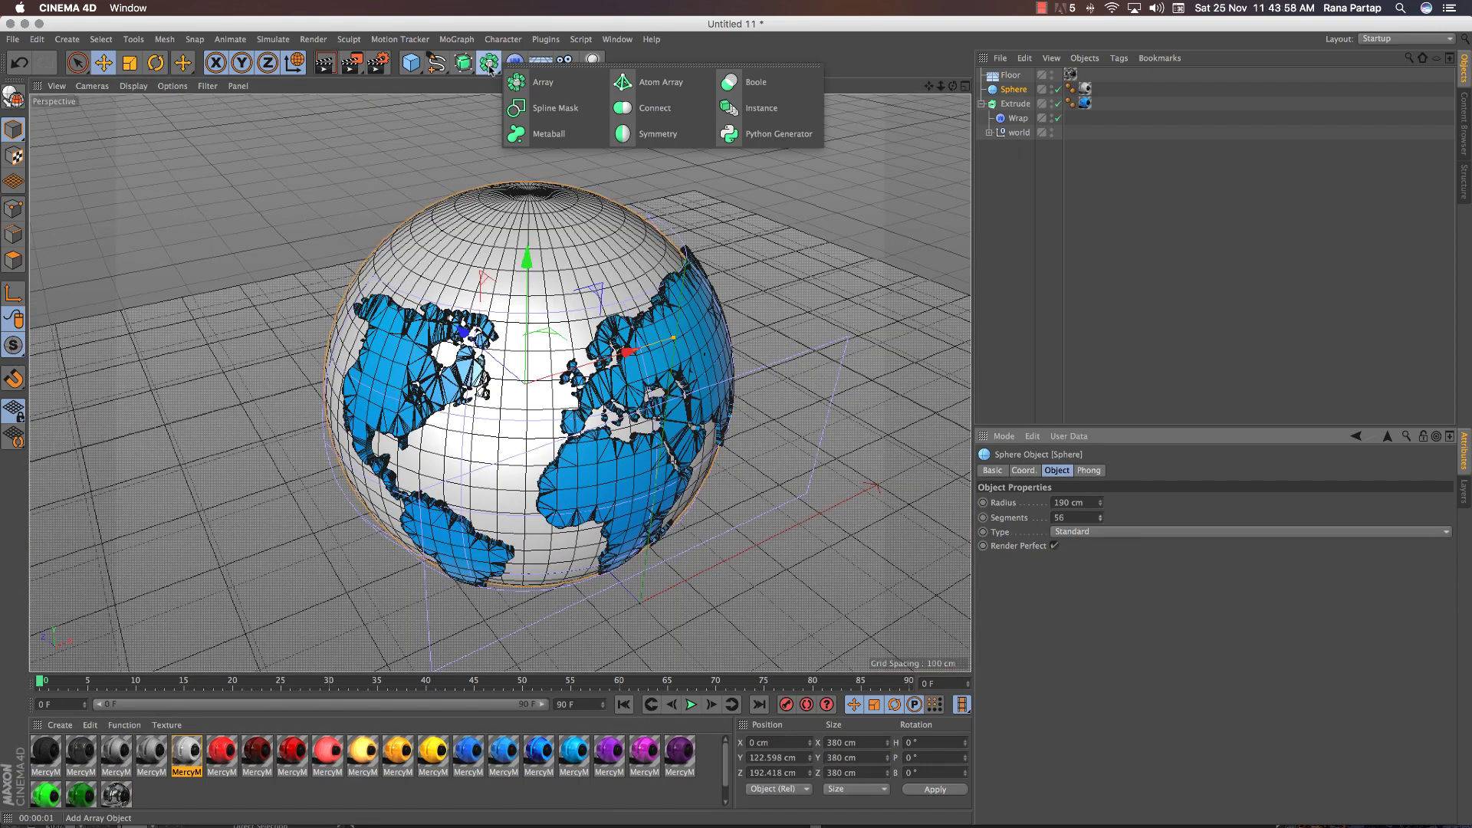
click(635, 81)
mouse_move(1008, 107)
mouse_down()
mouse_move(1018, 79)
mouse_move(601, 292)
mouse_up()
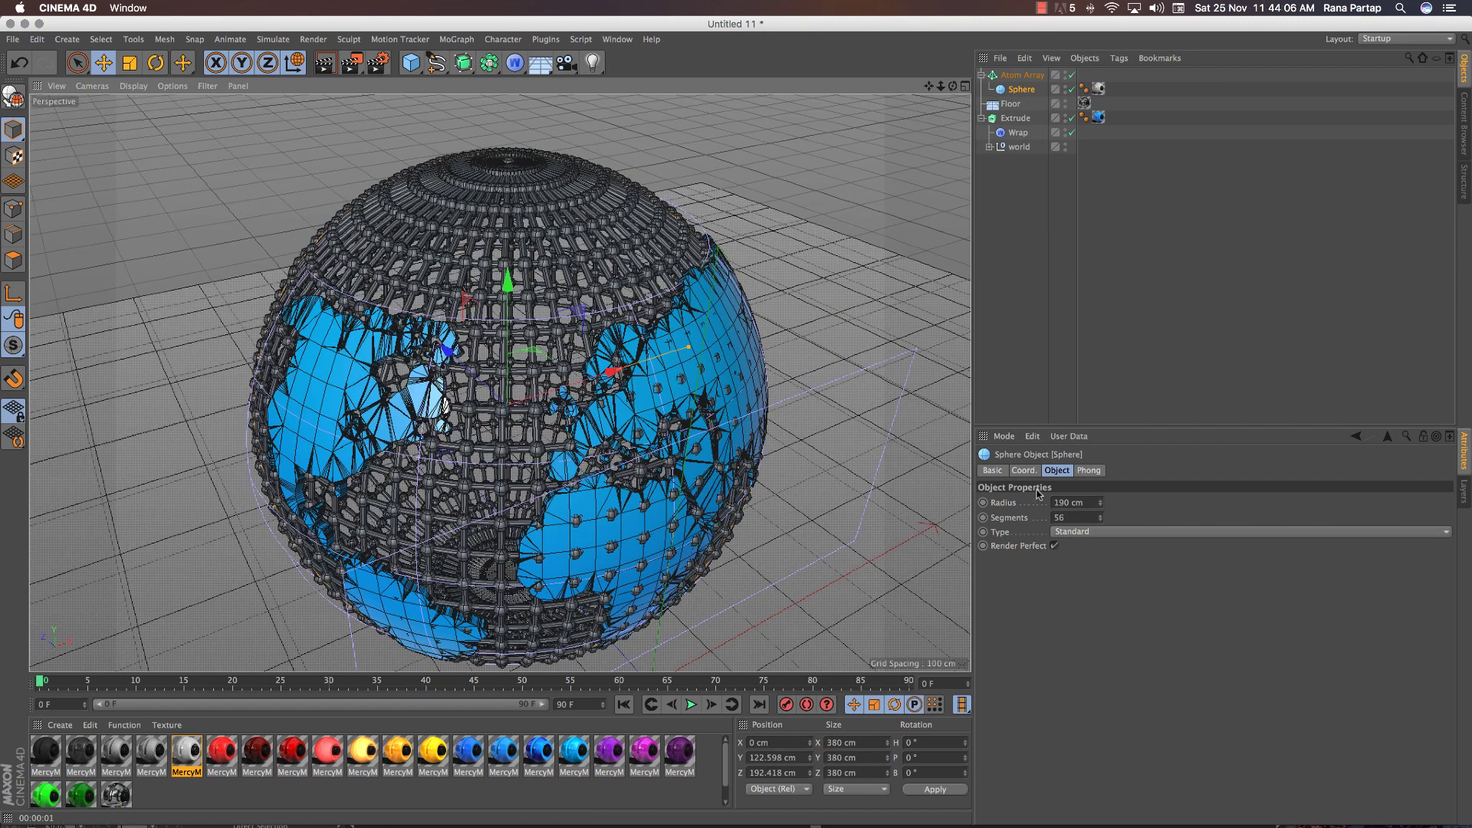
key(ctrl+z)
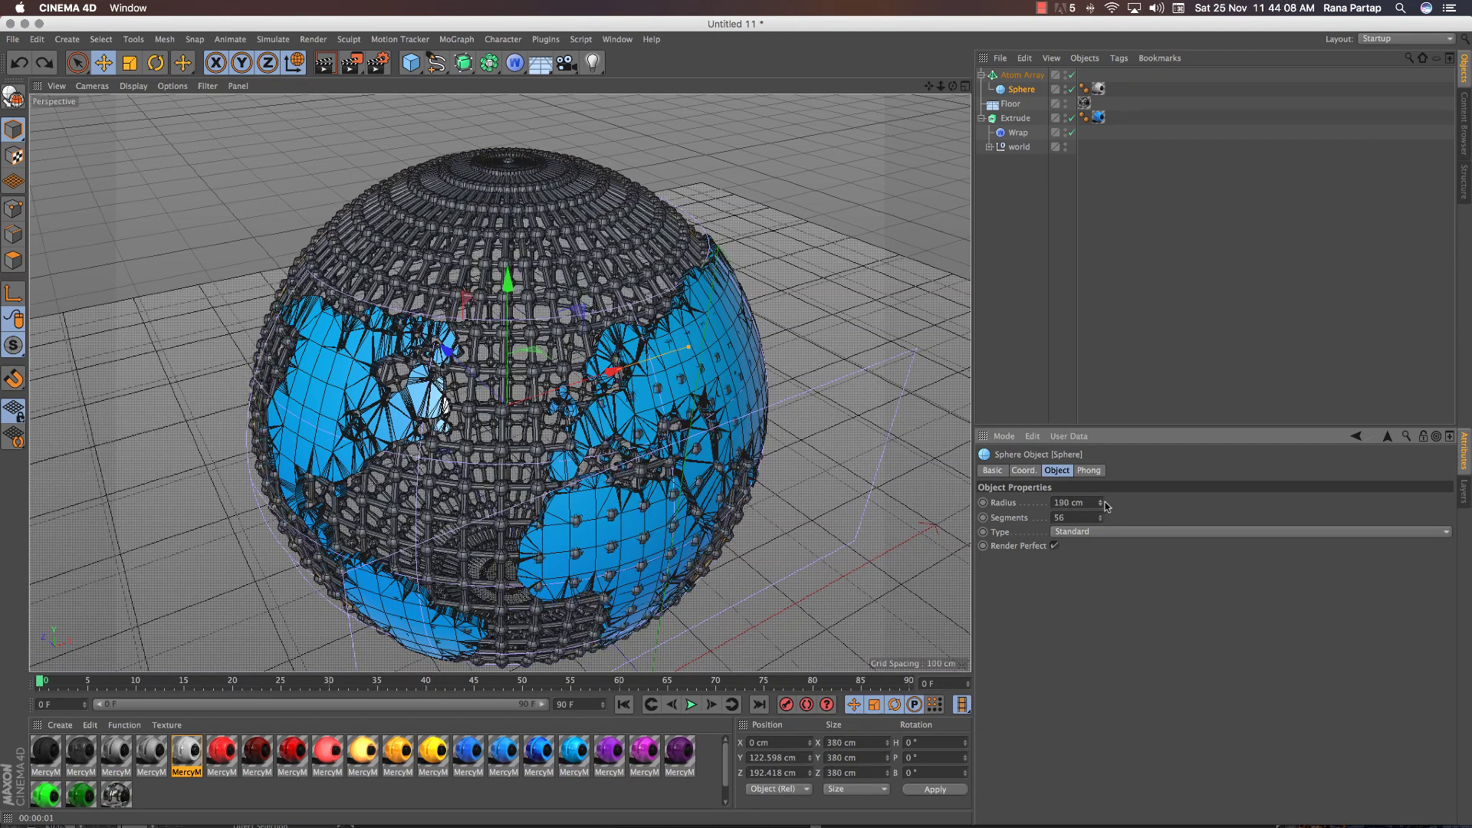
Set the Atom Array to 0.26 cm cylinder radius and 2.38 cm sphere radius, then render the view
click(1022, 75)
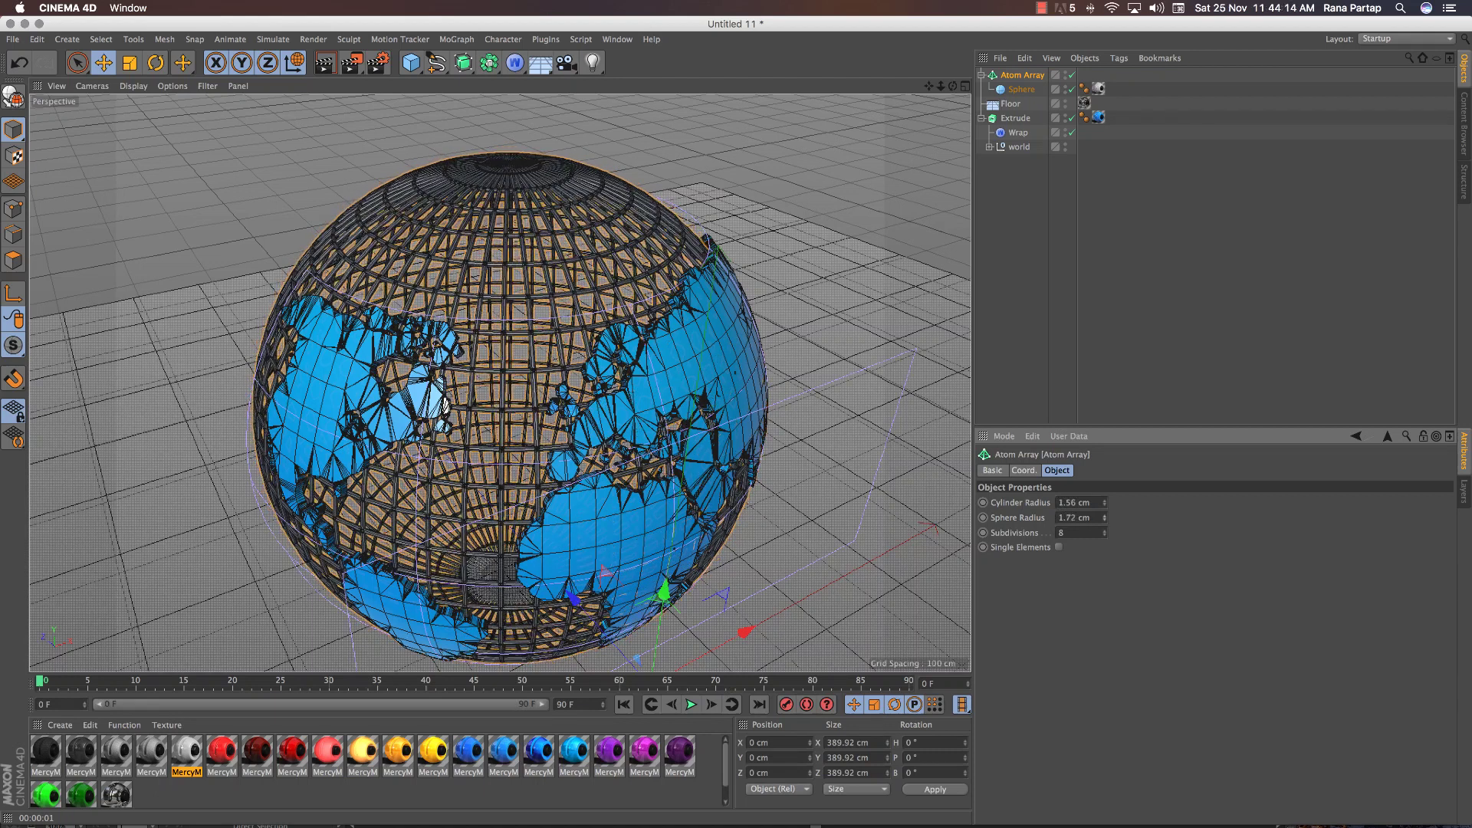
drag(1105, 503, 1105, 552)
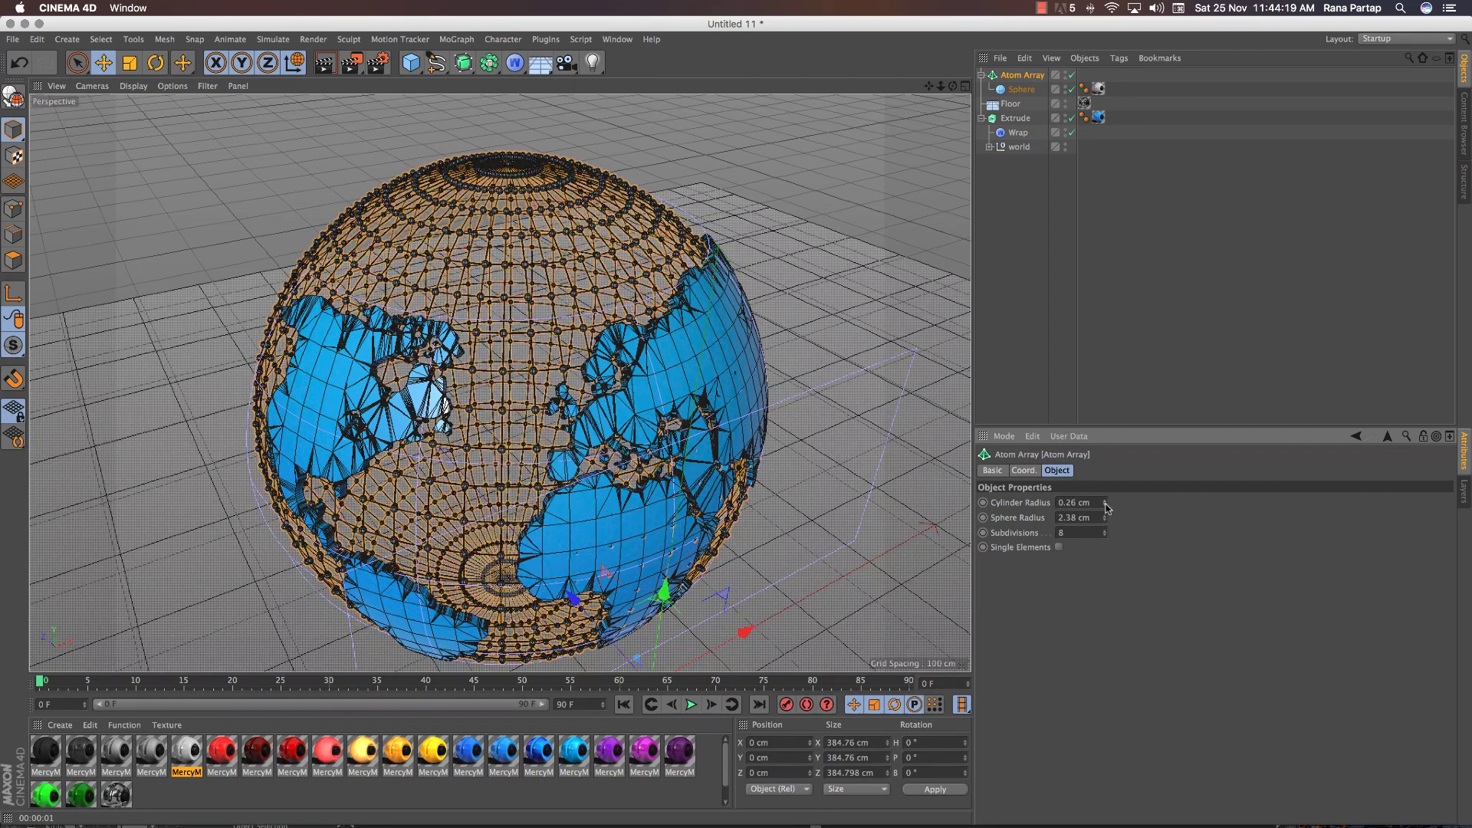
click(325, 62)
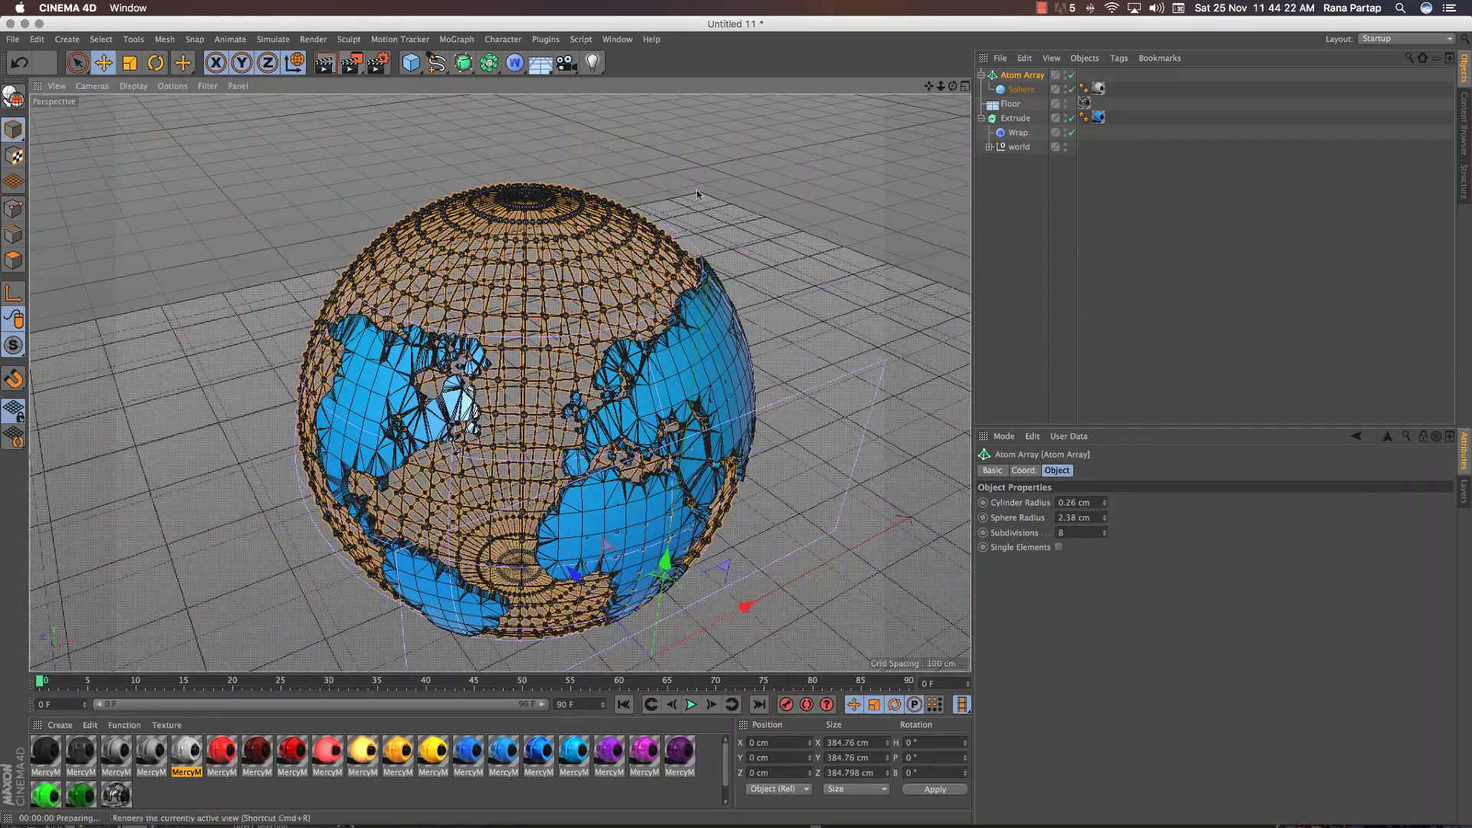
click(330, 65)
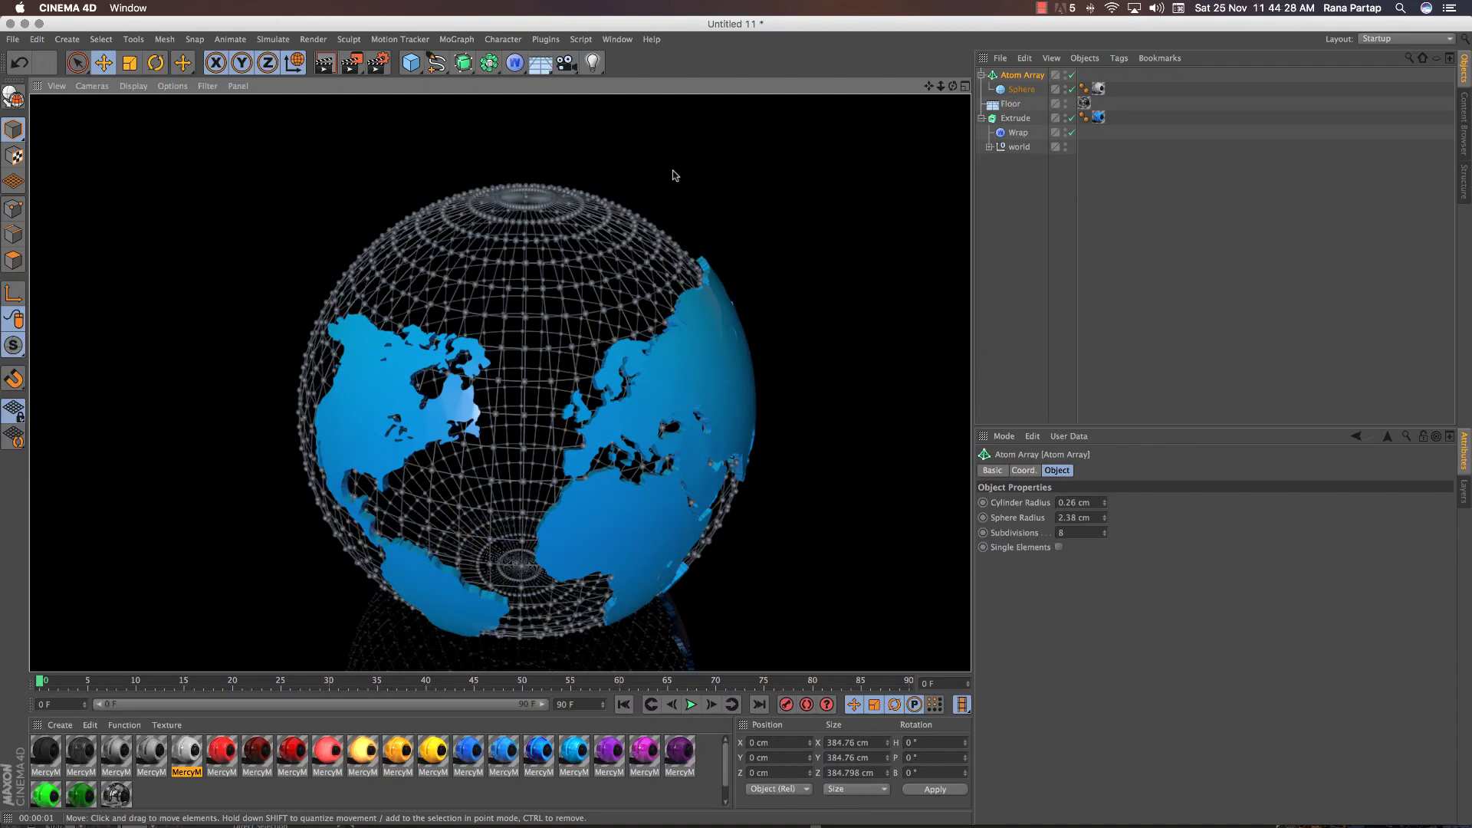
Add a Physical Sky object and render the latticed globe beneath it
click(540, 62)
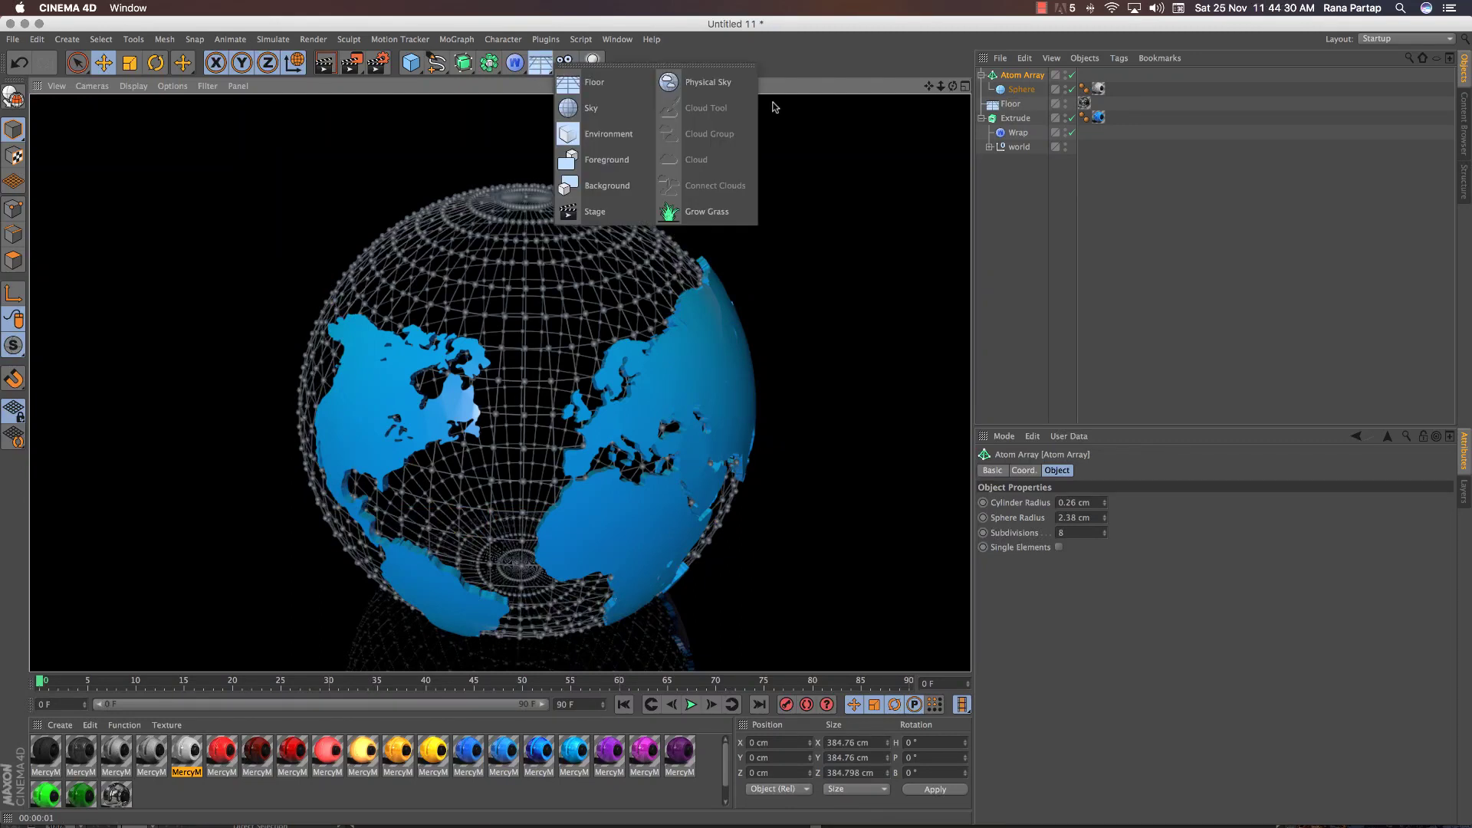
click(698, 83)
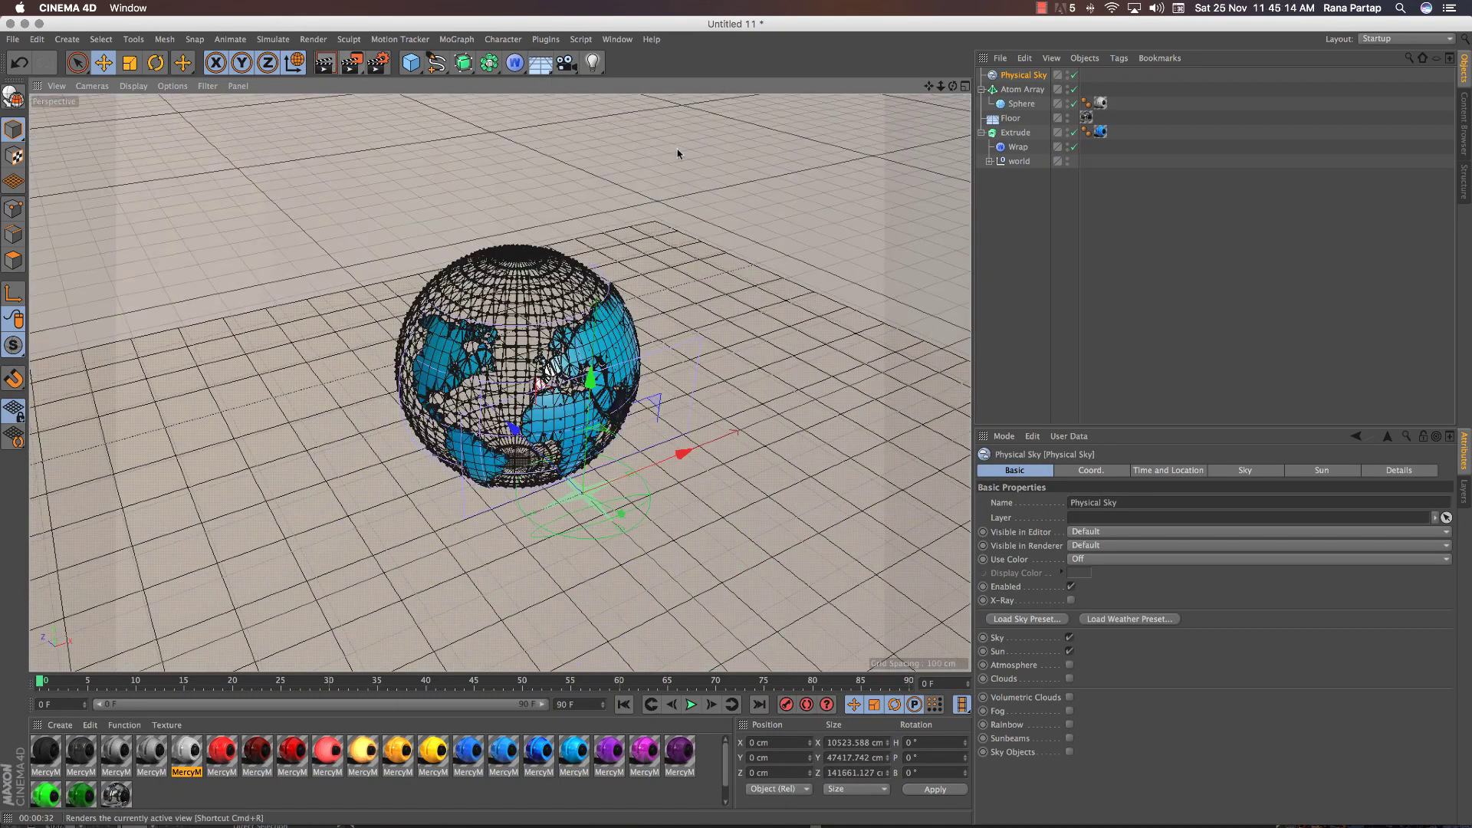
key(super+r)
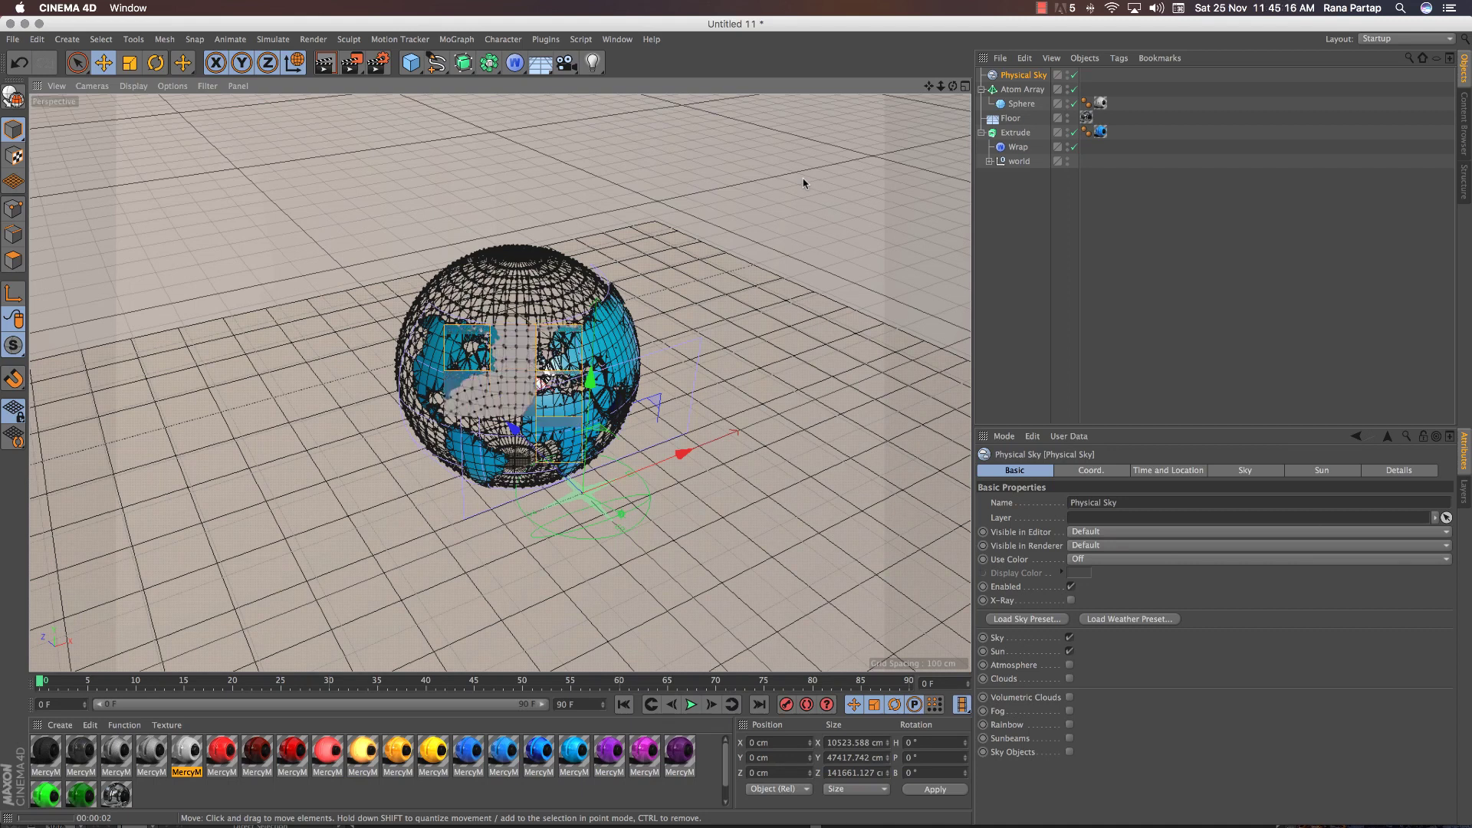